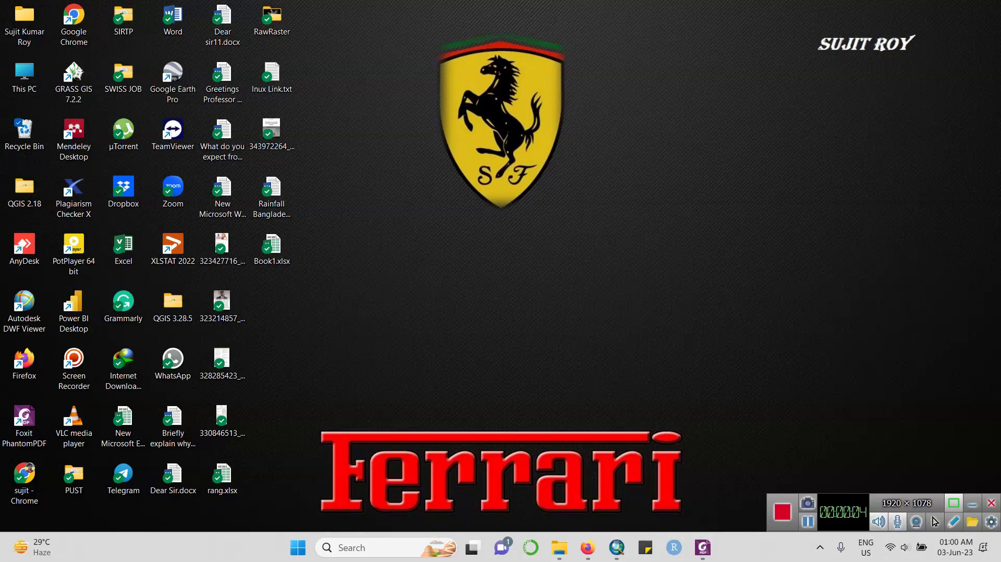
# Bring up the Earth Engine tutorial, highlight the 29-petabytes claim, and move to section 3.
pyautogui.click(588, 548)
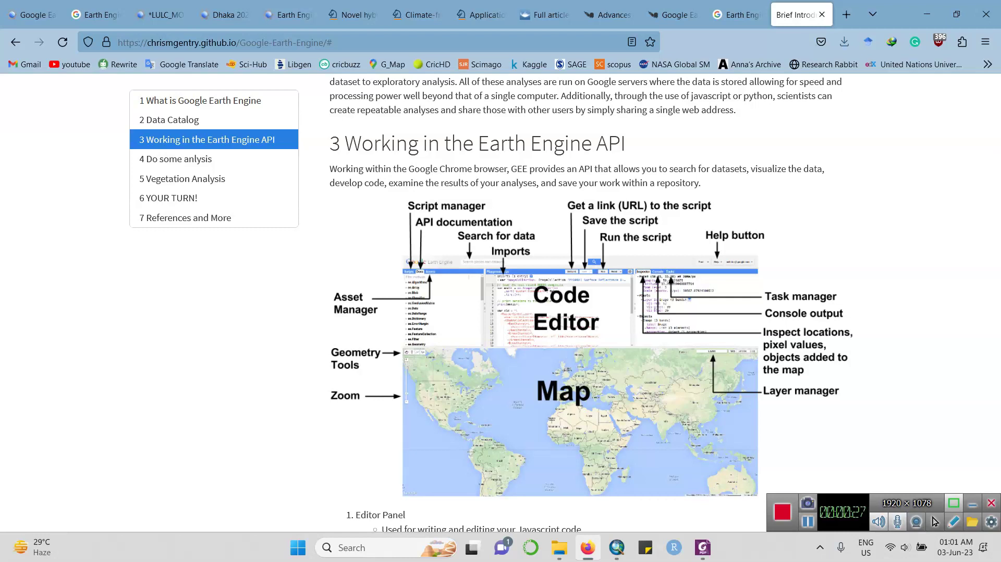
pyautogui.scroll(3, 592, 303)
pyautogui.scroll(3, 592, 302)
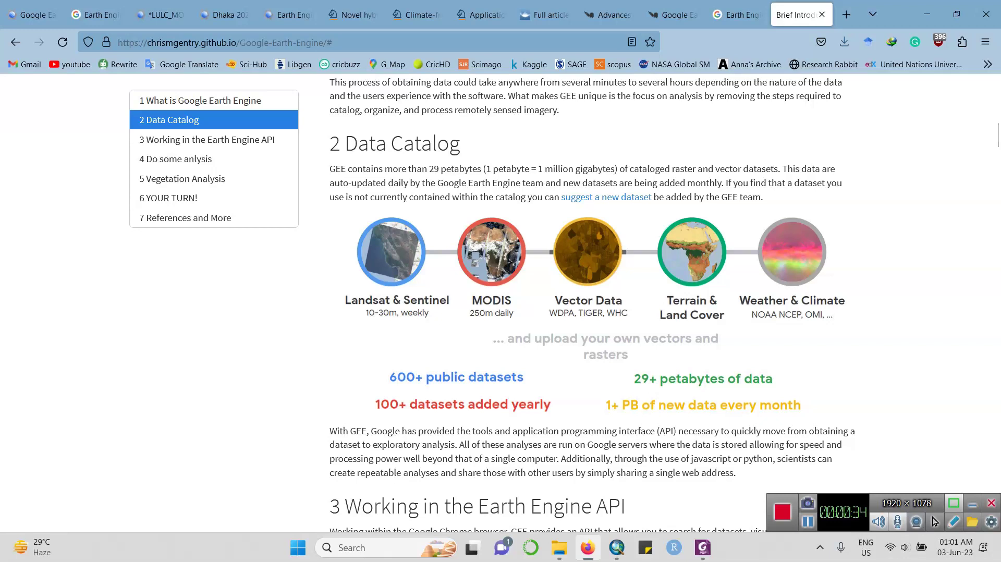
pyautogui.moveTo(330, 168); pyautogui.dragTo(481, 168)
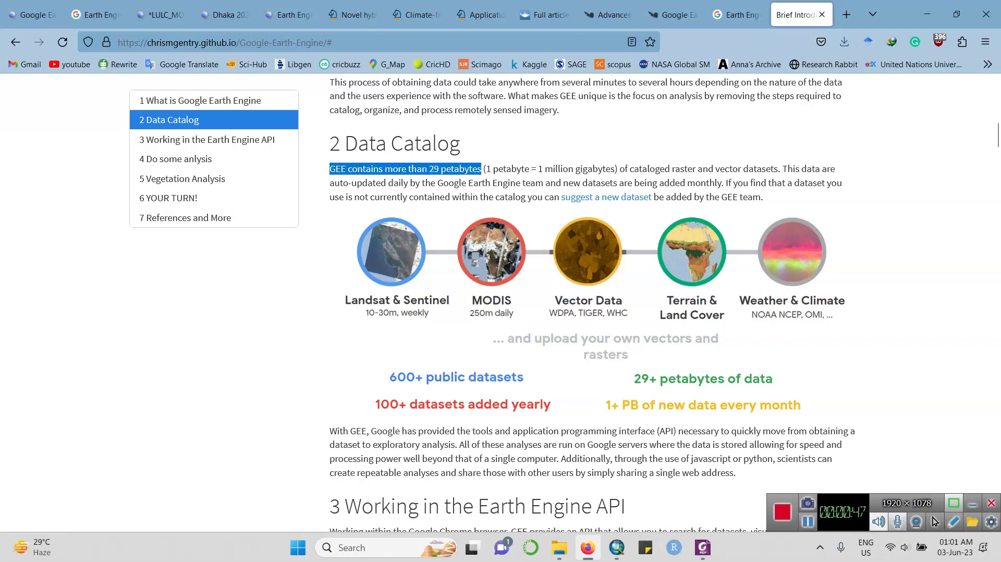
pyautogui.click(972, 503)
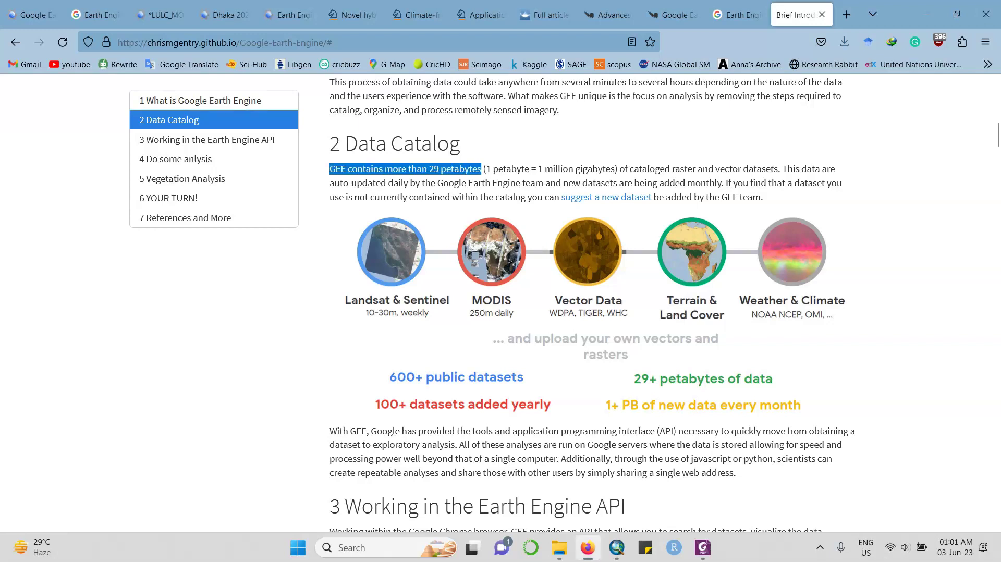
pyautogui.scroll(-7, 592, 302)
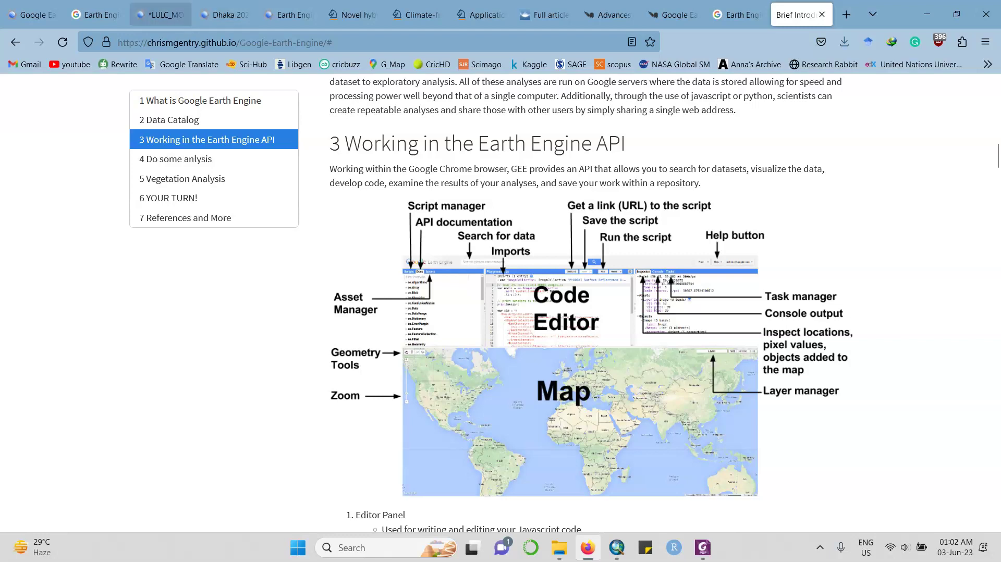
# Switch to the Google Earth Engine homepage and reveal the Platform menu.
pyautogui.click(33, 15)
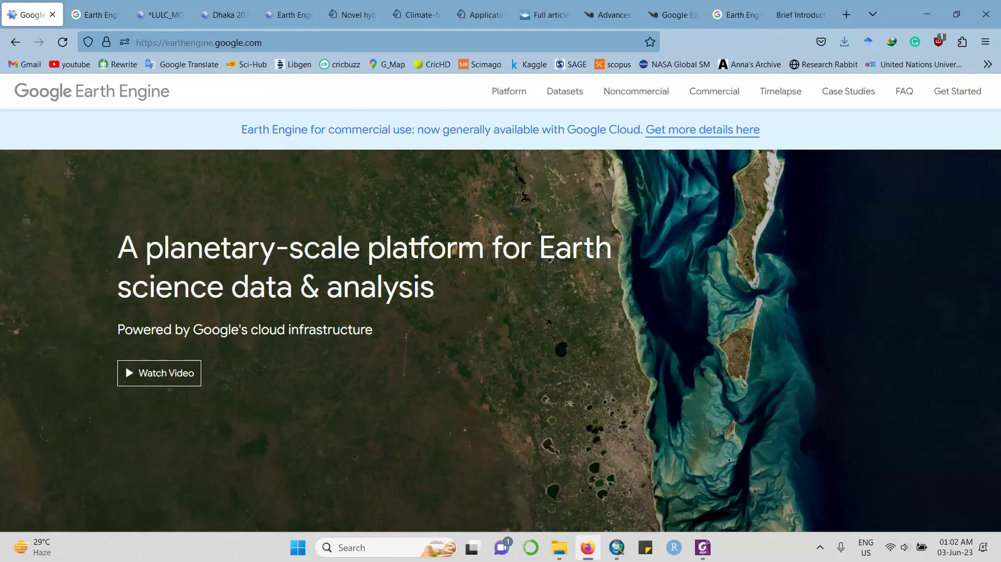
pyautogui.moveTo(509, 91)
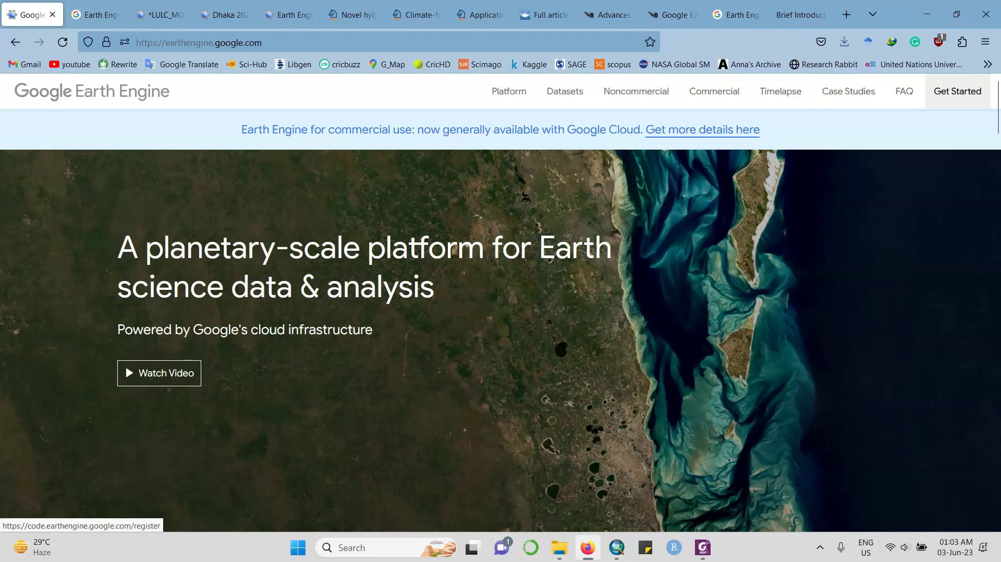
# Browse the Data Catalog dataset cards, then return to the top of the list.
pyautogui.click(94, 15)
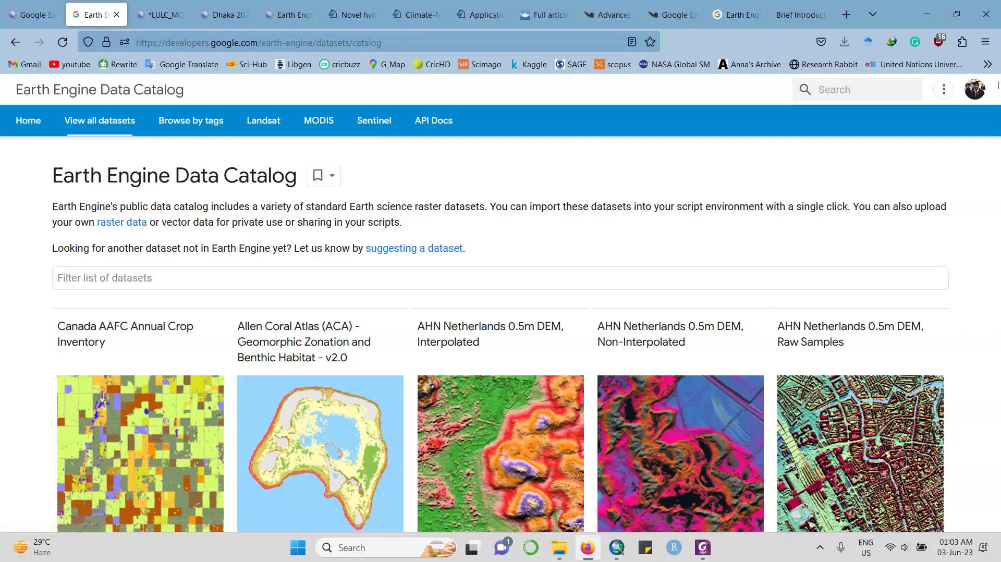
pyautogui.scroll(-10, 500, 334)
pyautogui.scroll(-15, 321, 344)
pyautogui.scroll(-7, 320, 344)
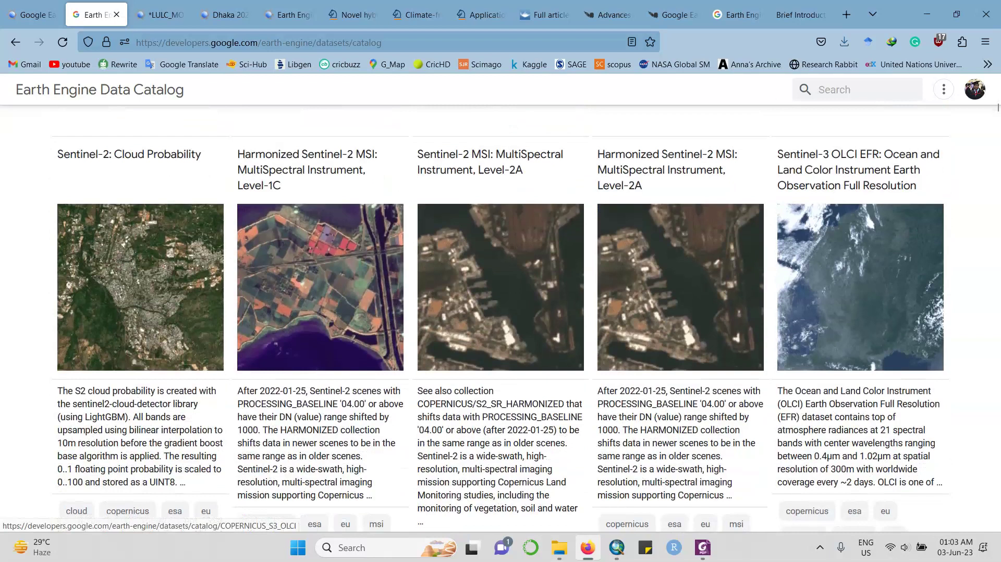
pyautogui.scroll(-7, 501, 313)
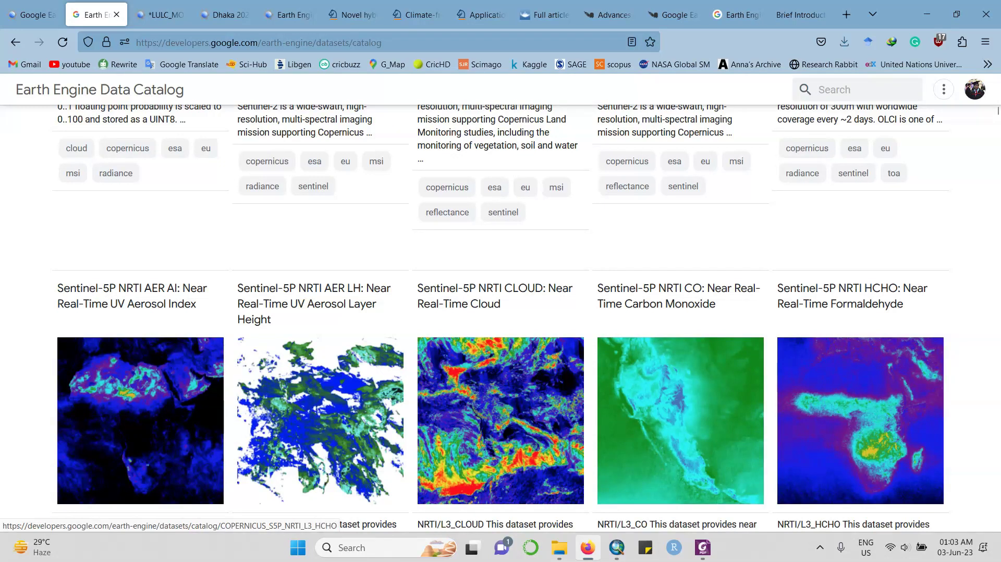
pyautogui.scroll(-5, 500, 313)
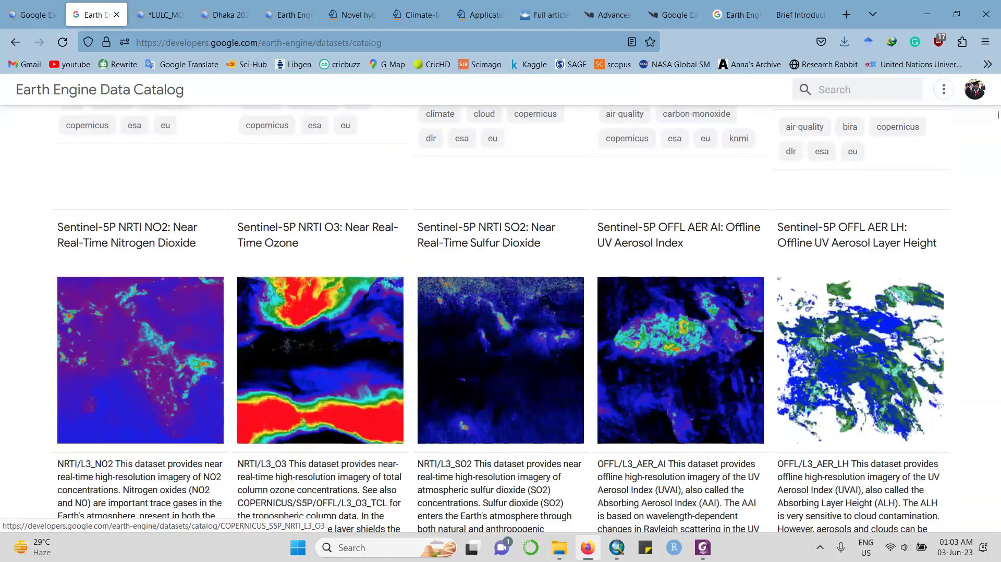
pyautogui.scroll(-11, 501, 313)
pyautogui.scroll(-20, 521, 341)
pyautogui.scroll(-20, 500, 313)
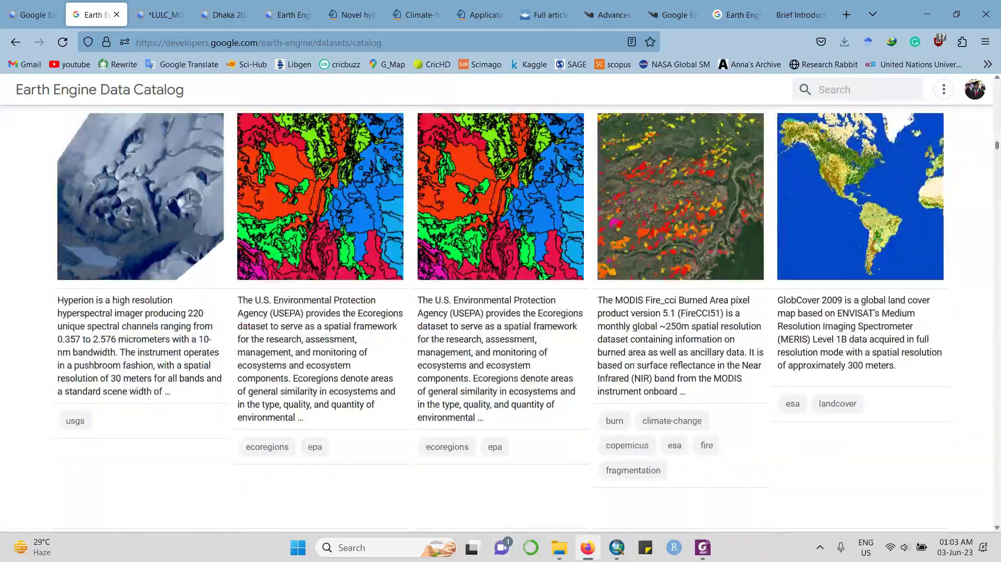
pyautogui.scroll(-20, 501, 313)
pyautogui.scroll(-20, 500, 312)
pyautogui.scroll(-20, 500, 313)
pyautogui.scroll(-10, 500, 312)
pyautogui.scroll(20, 500, 313)
pyautogui.scroll(20, 500, 312)
pyautogui.scroll(10, 501, 313)
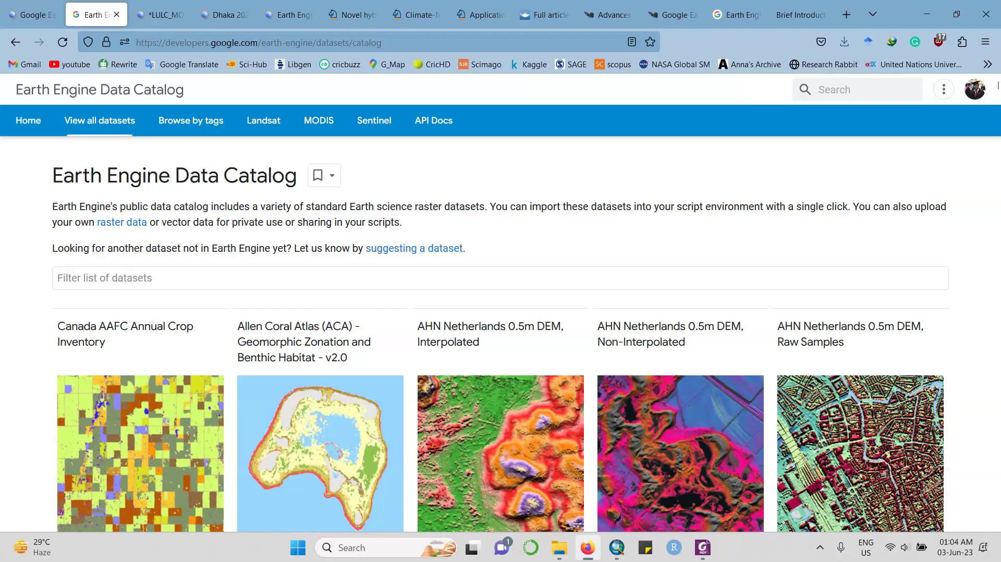
# Show the LULC_MODIS script with a taller map and bring back the MCD12Q1 search results.
pyautogui.click(159, 15)
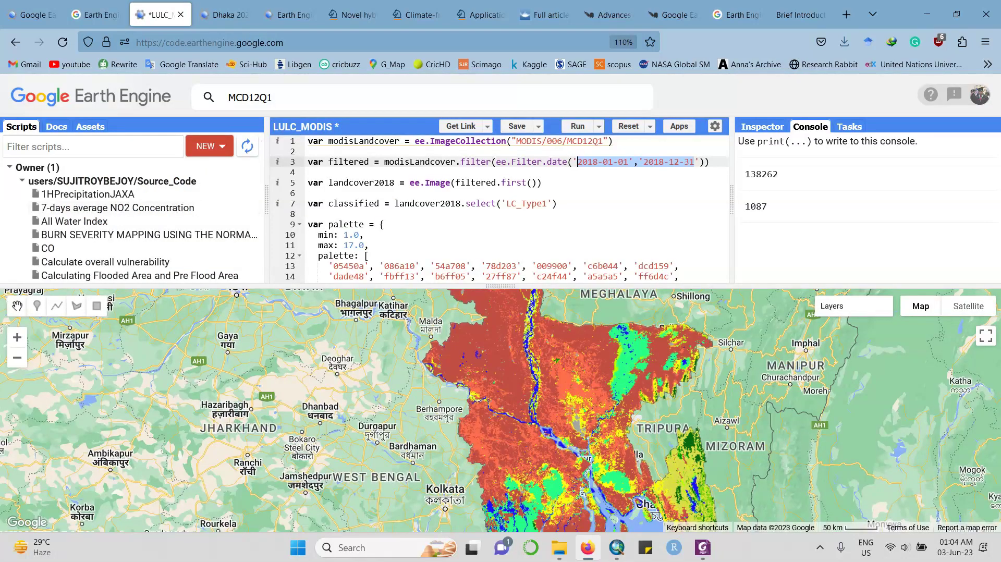
pyautogui.click(510, 203)
pyautogui.moveTo(500, 285)
pyautogui.mouseDown()
pyautogui.moveTo(501, 185)
pyautogui.moveTo(500, 347)
pyautogui.moveTo(500, 273)
pyautogui.mouseUp()
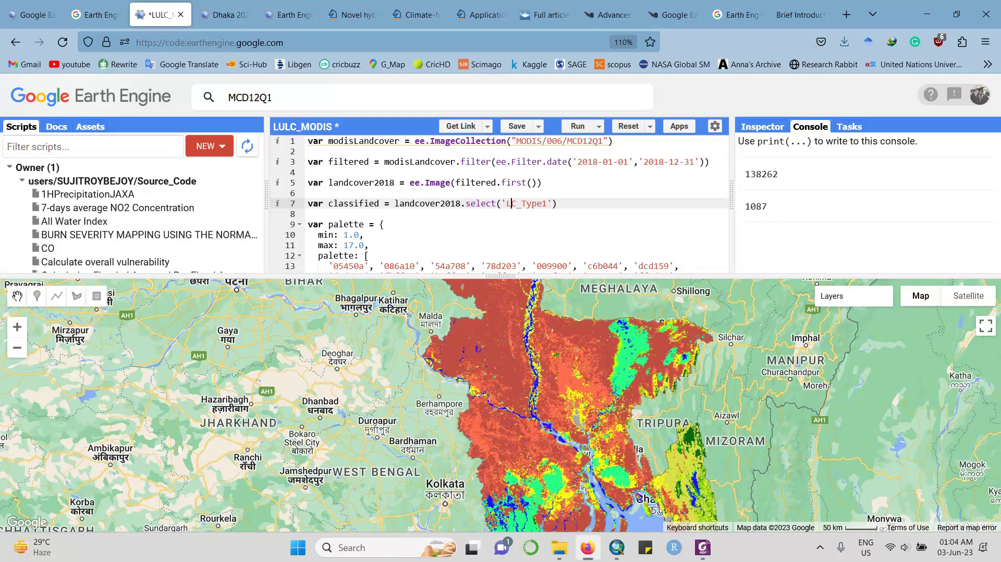
pyautogui.click(272, 97)
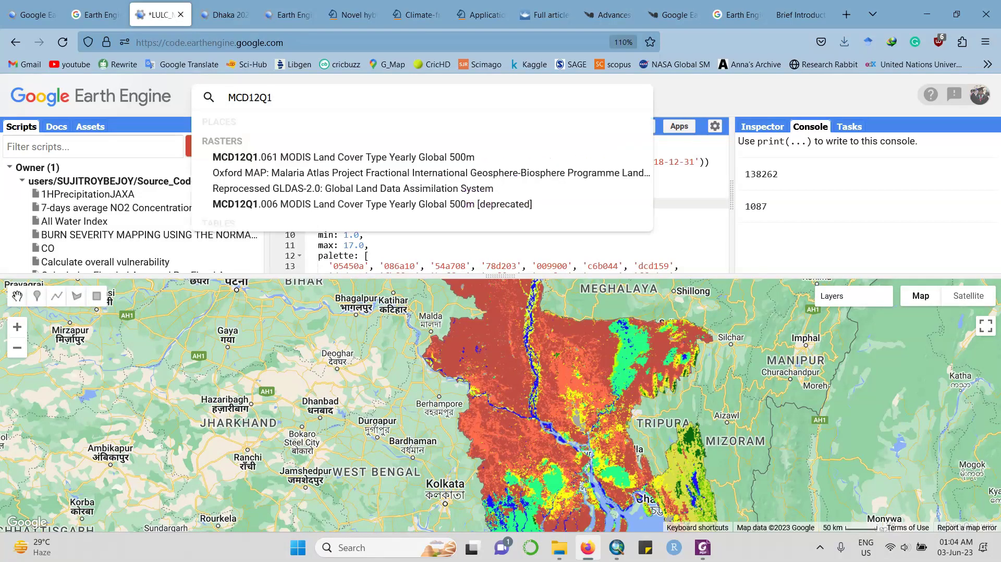
# Open the MCD12Q1.061 dataset details and highlight its description text.
pyautogui.press('Down')
pyautogui.press('Return')
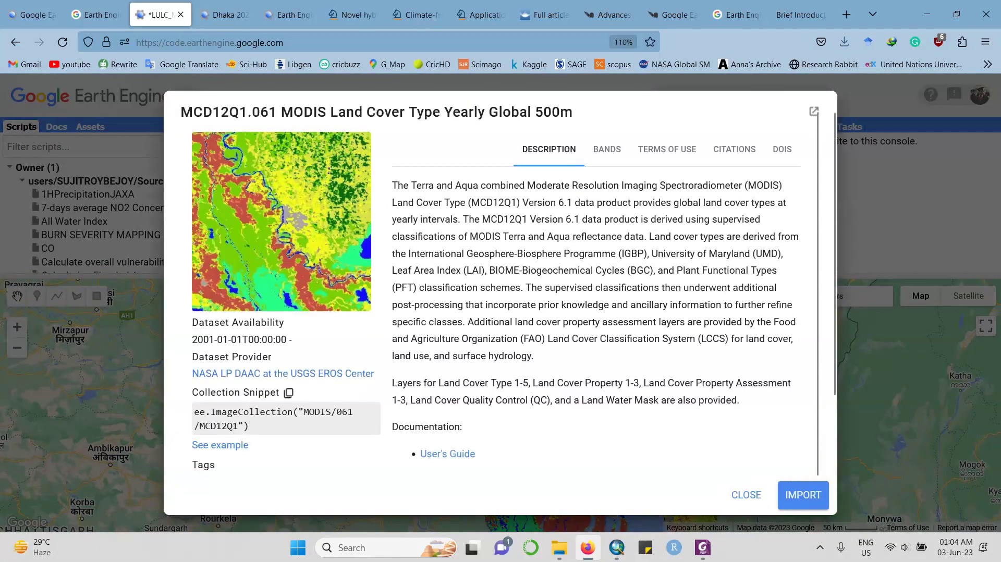
pyautogui.moveTo(392, 185); pyautogui.dragTo(739, 400)
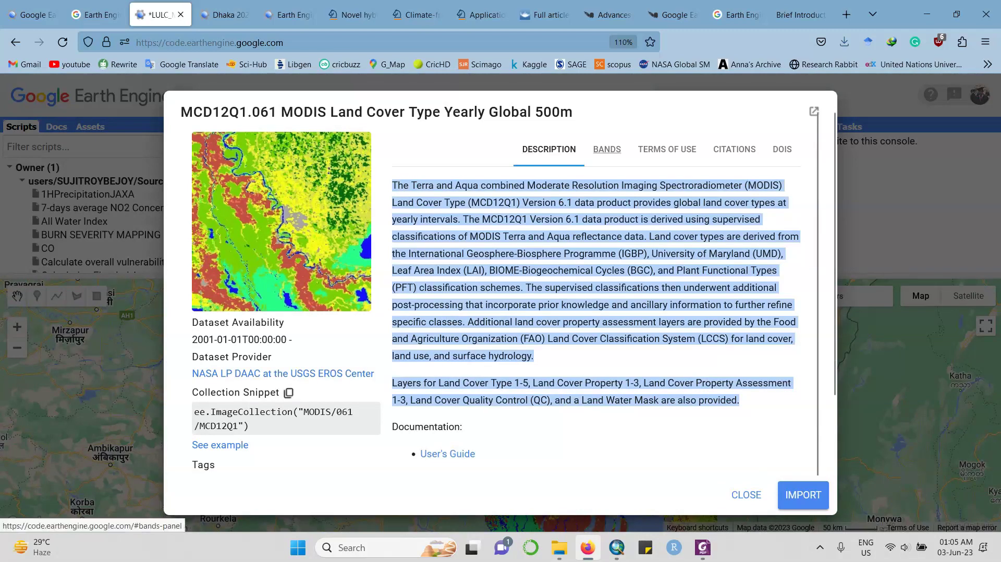
pyautogui.click(629, 156)
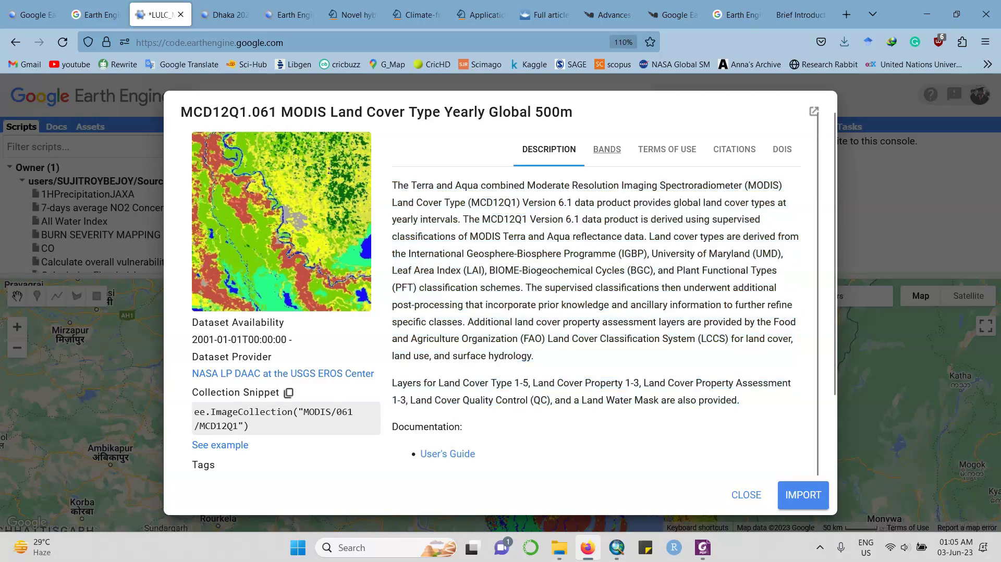
# Review the Bands table's LC_Type1 classes, then close the dataset details.
pyautogui.click(607, 150)
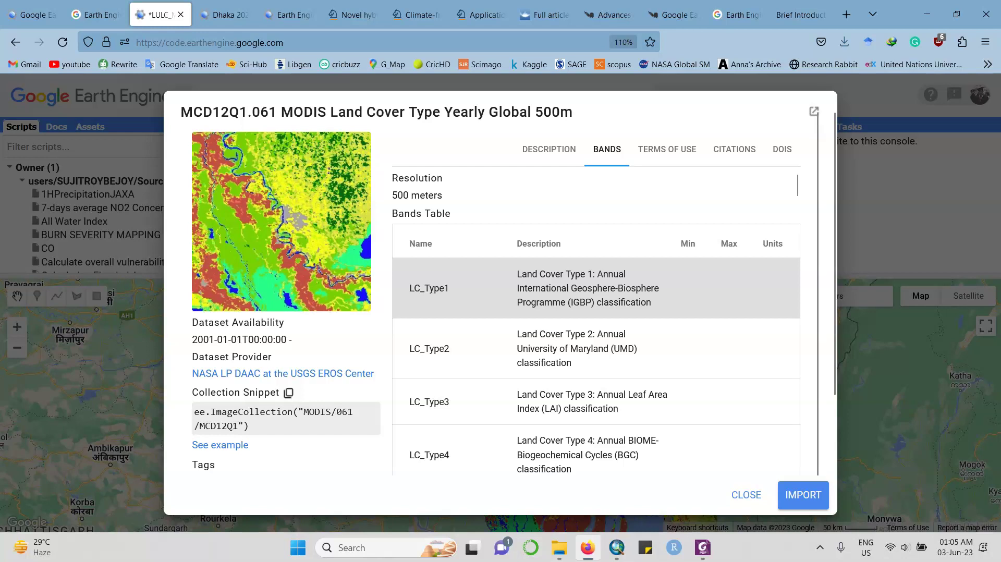
pyautogui.moveTo(444, 197); pyautogui.dragTo(391, 178)
pyautogui.scroll(-2, 392, 178)
pyautogui.scroll(-10, 596, 321)
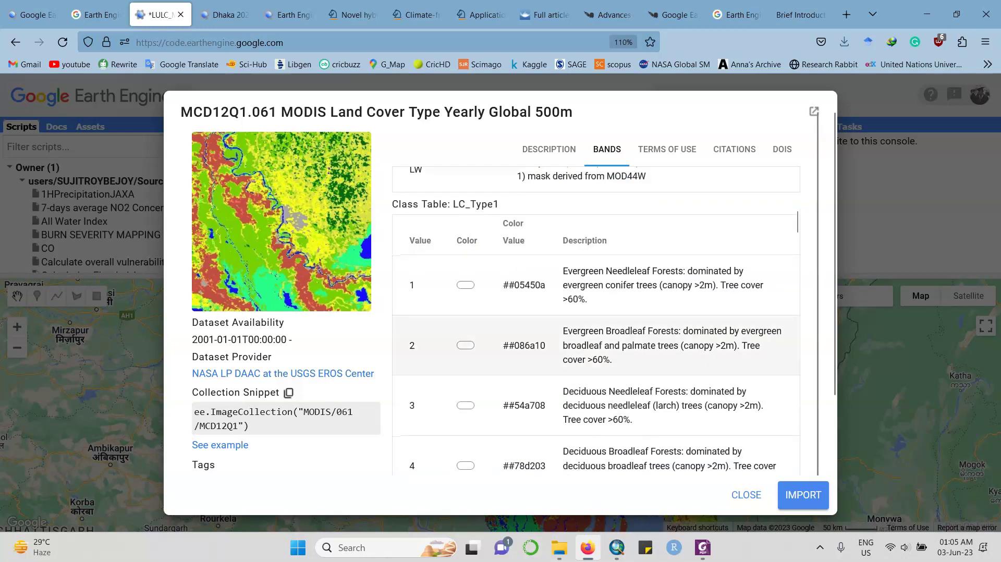
pyautogui.scroll(-8, 596, 321)
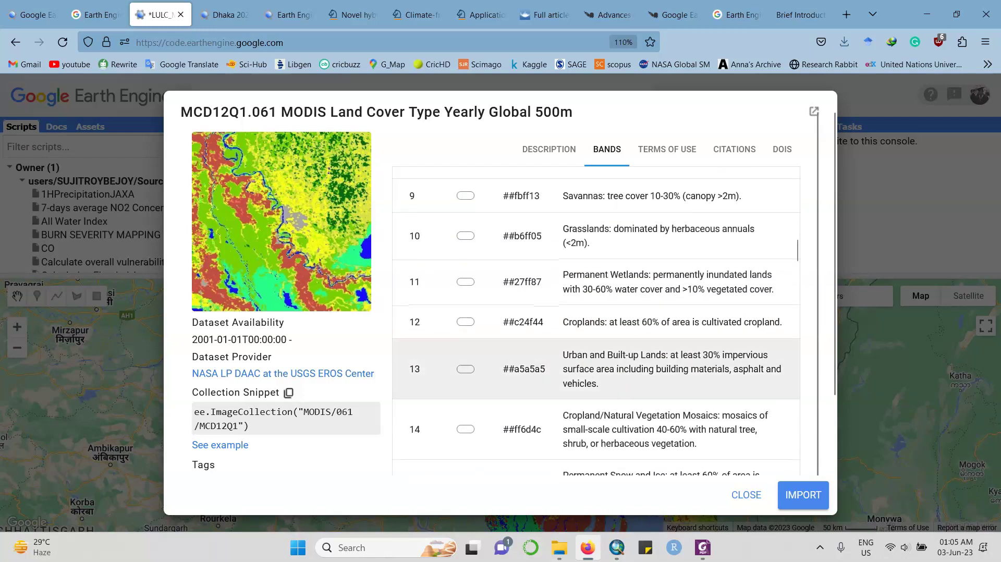
pyautogui.scroll(-4, 596, 443)
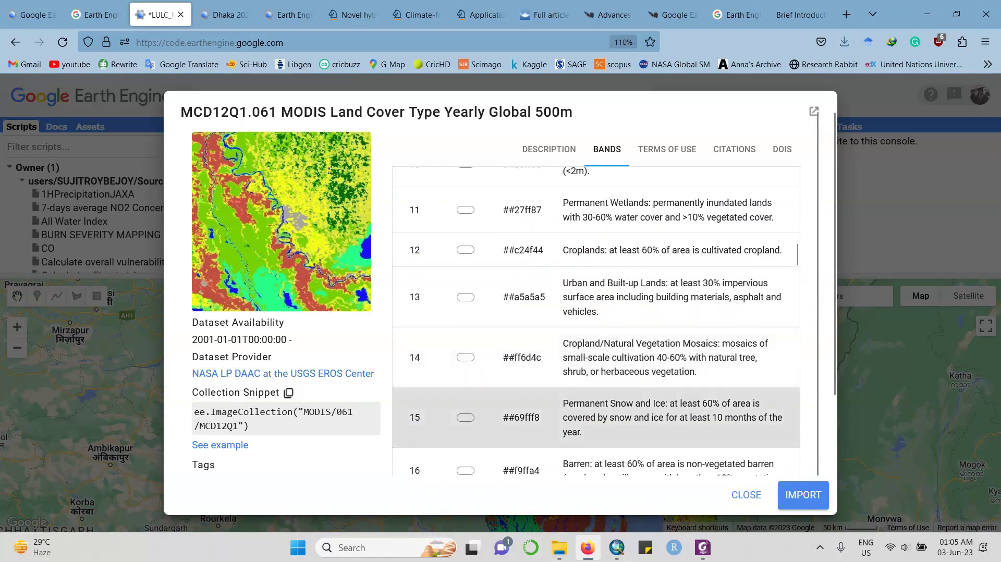
pyautogui.scroll(-2, 596, 443)
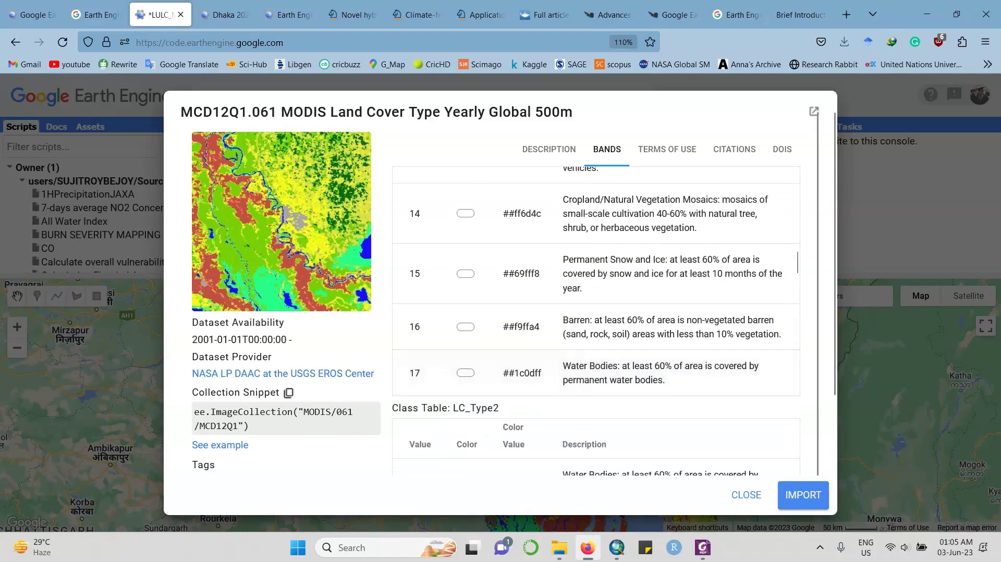
pyautogui.scroll(15, 596, 443)
pyautogui.click(746, 495)
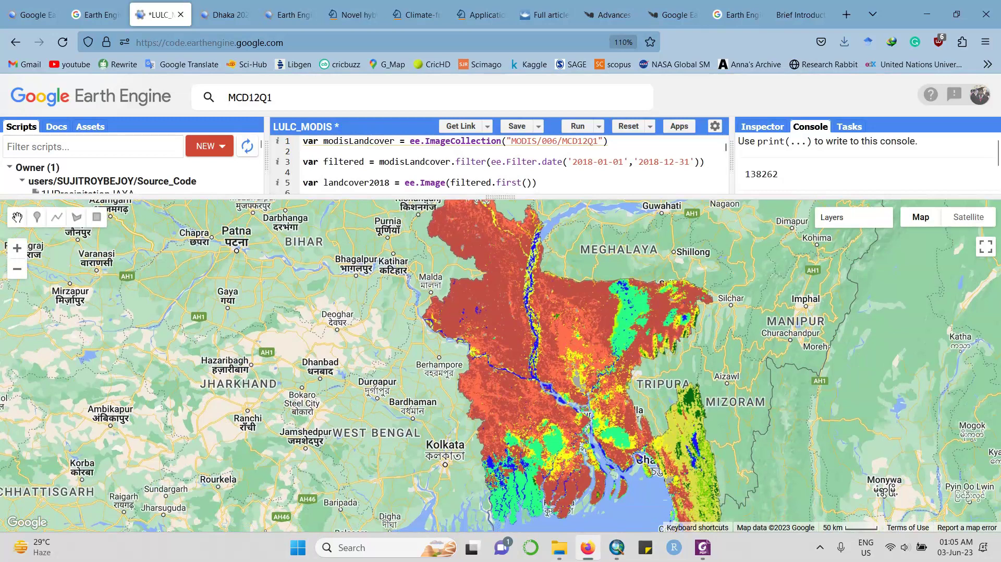
# Resize the LULC_MODIS editor and map panels and highlight the 2018 start and end dates.
pyautogui.moveTo(840, 219)
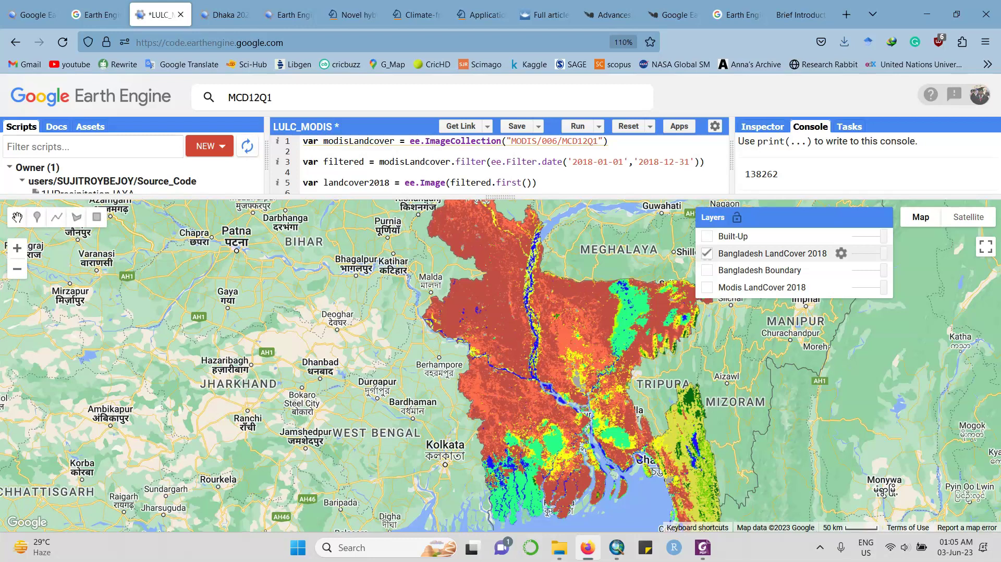
pyautogui.moveTo(501, 196); pyautogui.dragTo(500, 294)
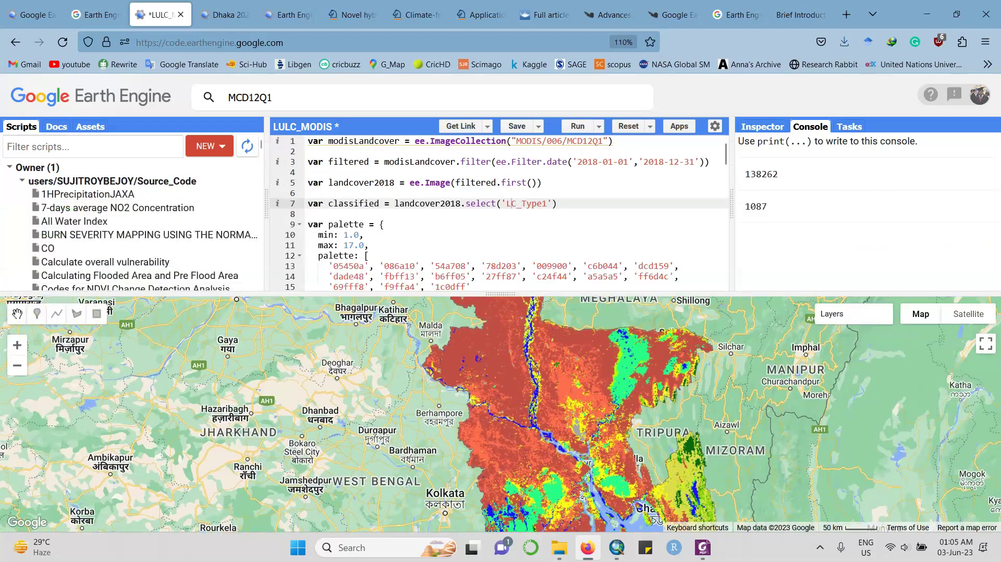
pyautogui.moveTo(577, 161); pyautogui.dragTo(693, 162)
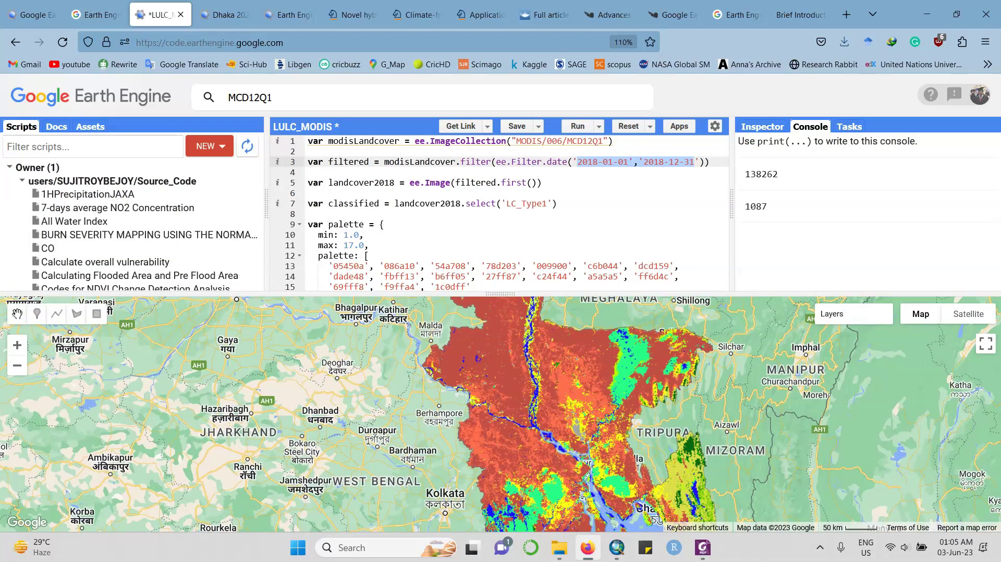
pyautogui.moveTo(500, 293)
pyautogui.mouseDown()
pyautogui.moveTo(500, 168)
pyautogui.moveTo(500, 287)
pyautogui.mouseUp()
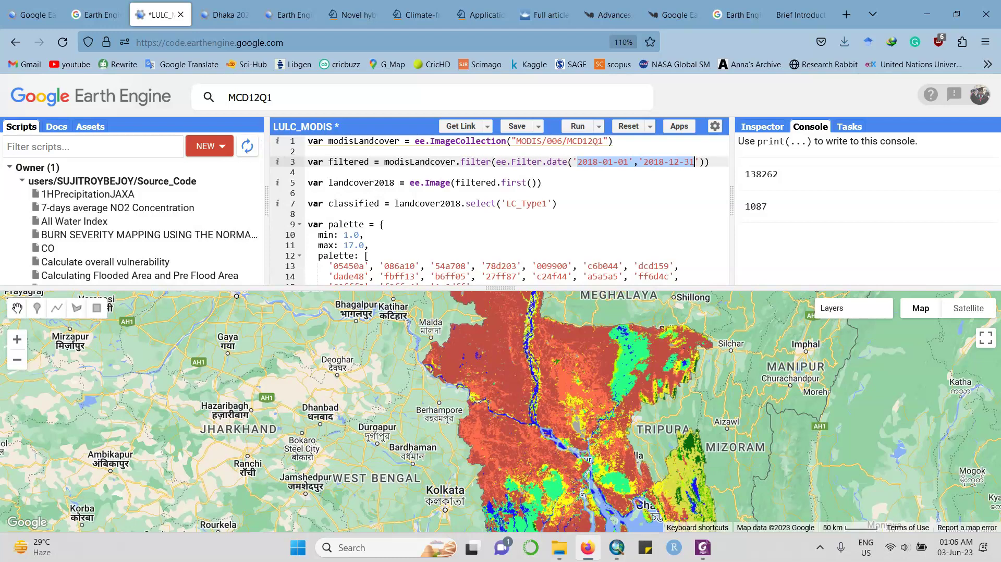
# Point out the MODIS collection path, 2018 date filter, first() image and LC_Type1 band lines.
pyautogui.click(547, 140)
pyautogui.click(613, 161)
pyautogui.click(516, 182)
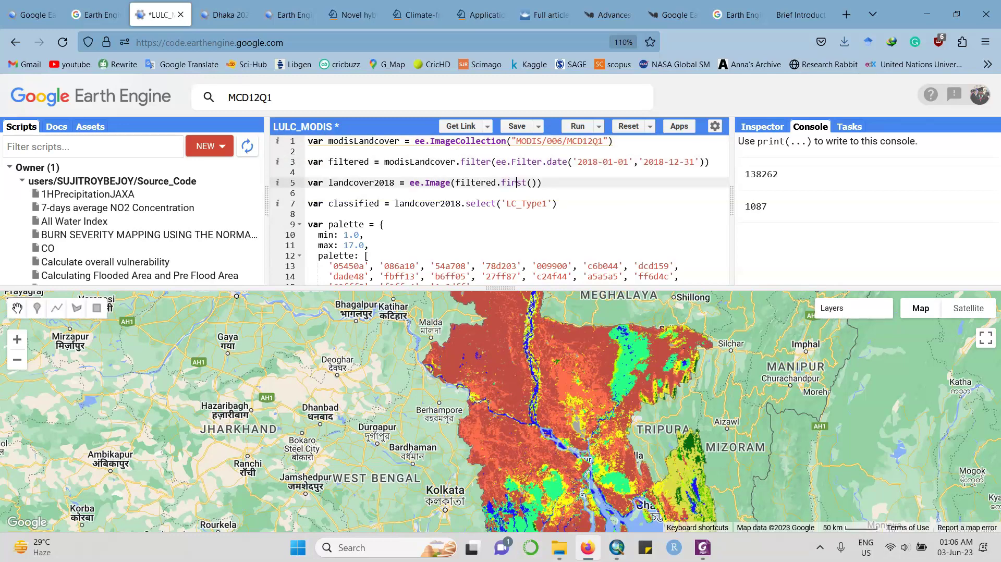
pyautogui.click(542, 183)
pyautogui.click(557, 203)
# Scroll through the remaining lines of the LULC_MODIS script.
pyautogui.scroll(-3, 499, 209)
pyautogui.scroll(-3, 500, 208)
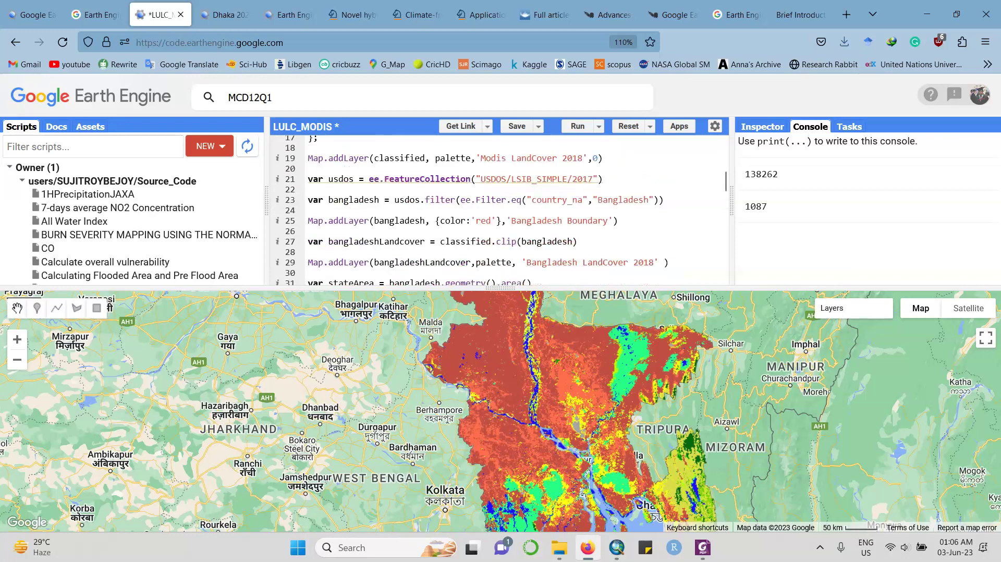
pyautogui.moveTo(651, 200); pyautogui.dragTo(574, 158)
pyautogui.scroll(-3, 500, 208)
pyautogui.scroll(-15, 499, 209)
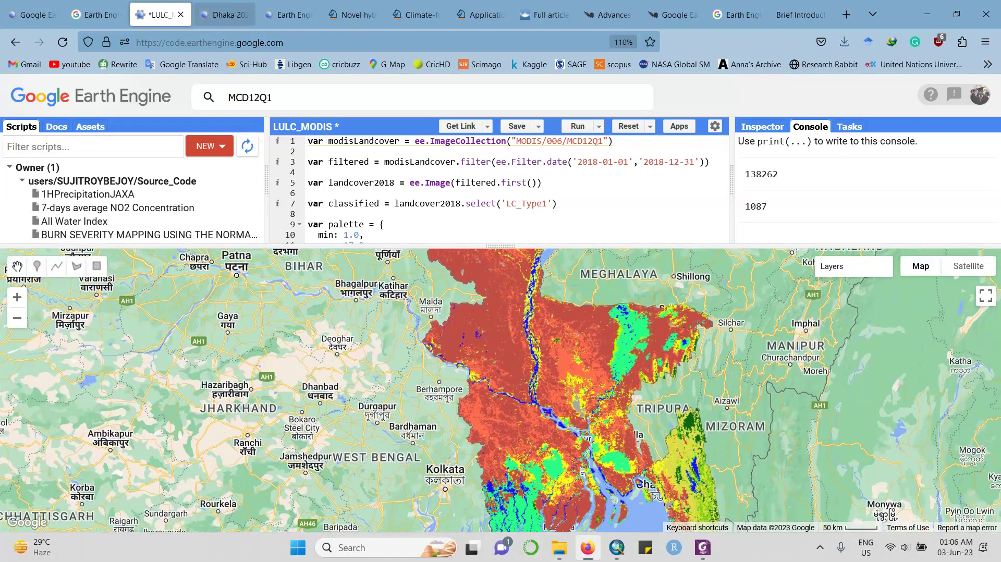
# Switch to the Dhaka 2020 LULC script and mark the classifier info print line.
pyautogui.click(225, 14)
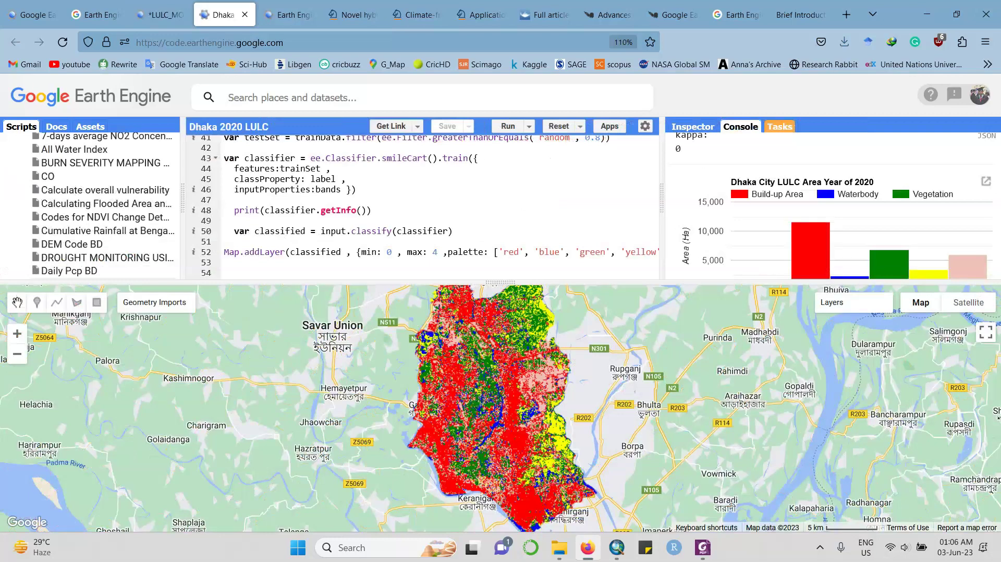
pyautogui.click(657, 204)
pyautogui.moveTo(262, 282)
pyautogui.mouseDown()
pyautogui.moveTo(262, 198)
pyautogui.moveTo(261, 276)
pyautogui.mouseUp()
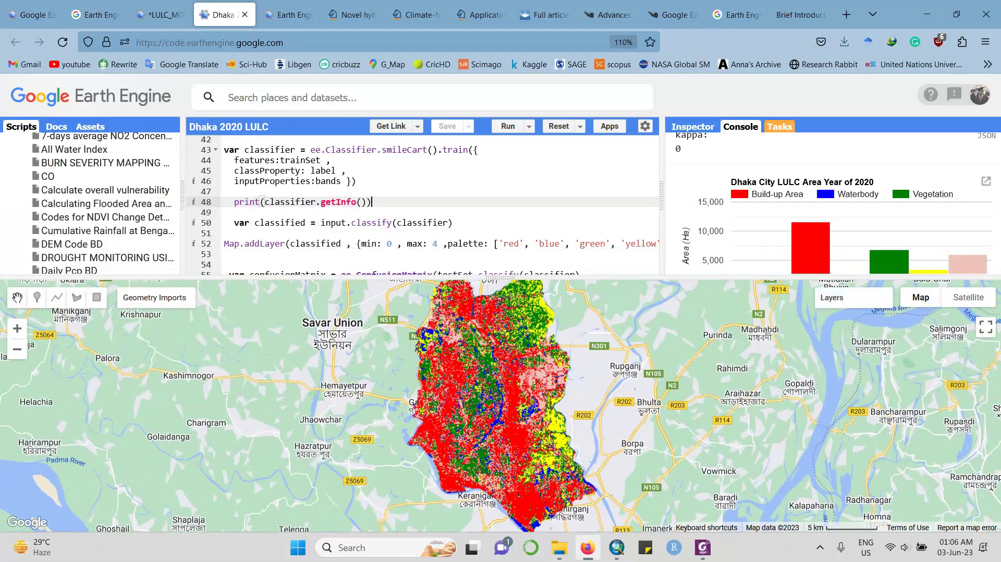
pyautogui.scroll(10, 313, 198)
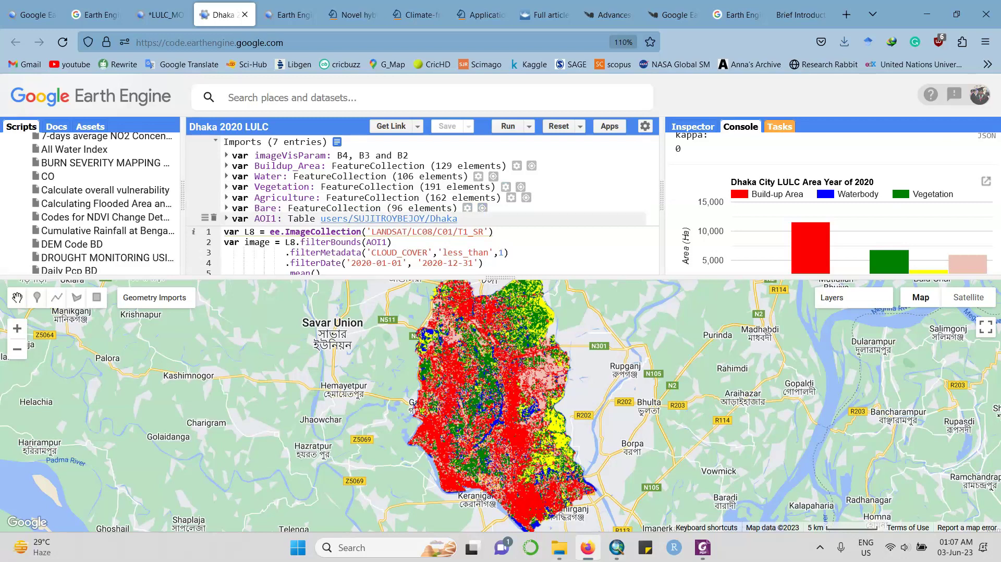
pyautogui.scroll(-2, 423, 203)
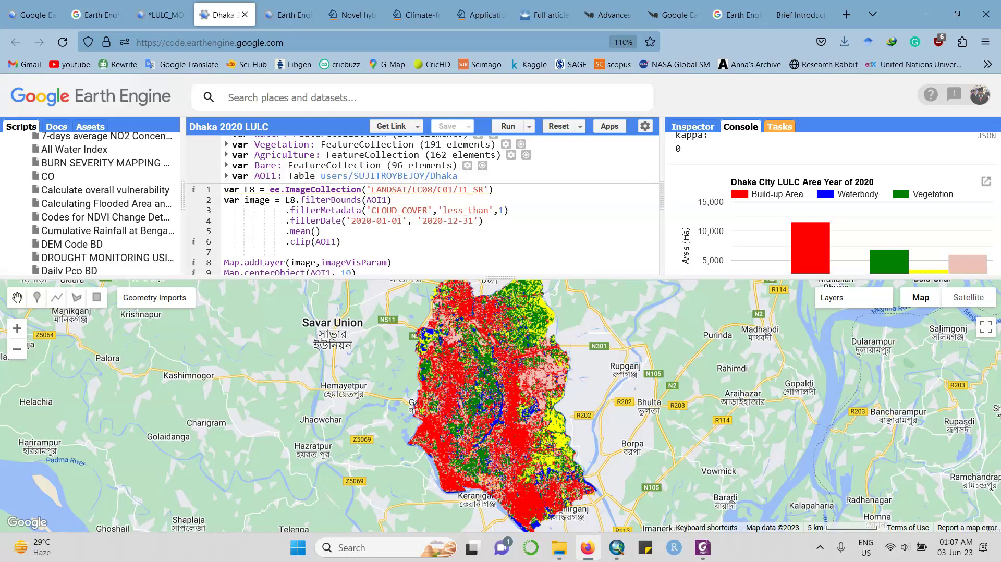
# Highlight the 2020 filterDate range, scroll the script, and enlarge the code panel.
pyautogui.moveTo(350, 220); pyautogui.dragTo(473, 220)
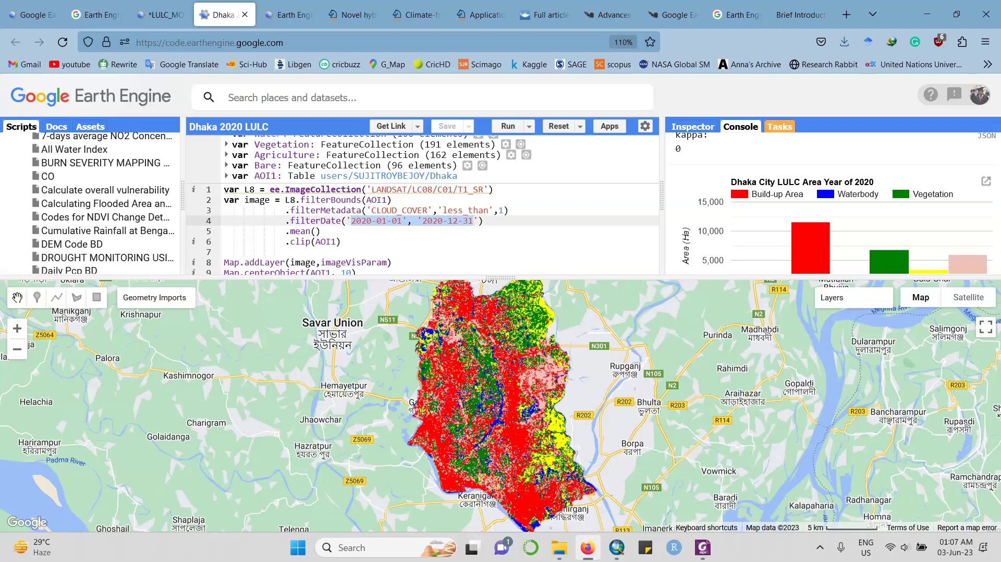
pyautogui.scroll(-3, 422, 203)
pyautogui.scroll(-3, 422, 203)
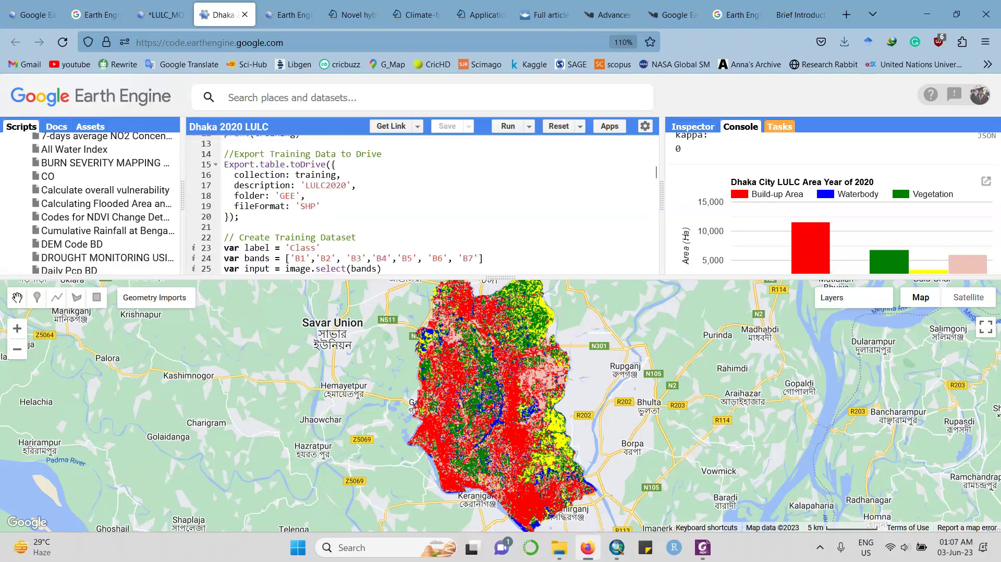
pyautogui.scroll(-20, 422, 204)
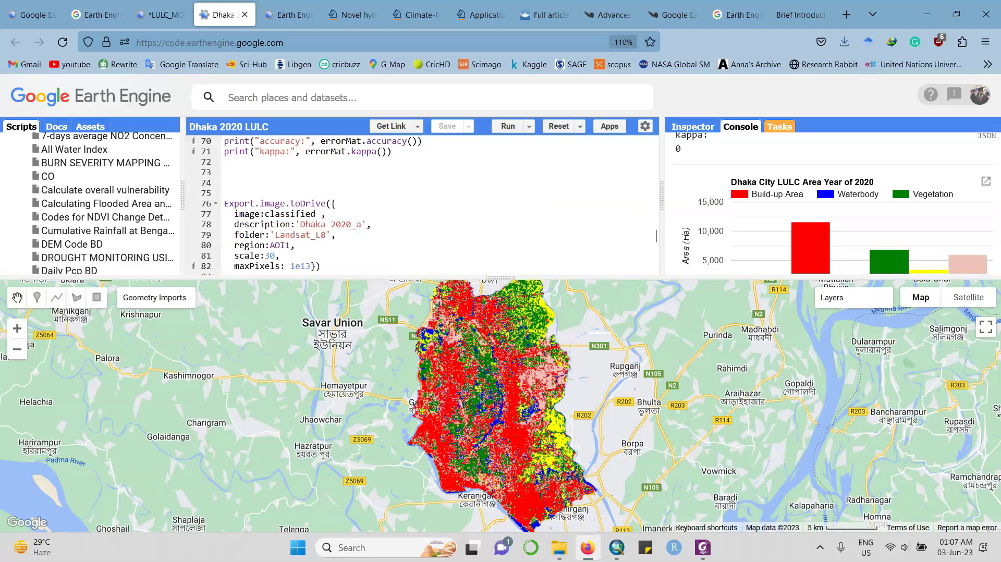
pyautogui.moveTo(500, 277); pyautogui.dragTo(499, 351)
# Highlight the Overall Accuracy value 0.9609375 in the Console.
pyautogui.scroll(20, 833, 240)
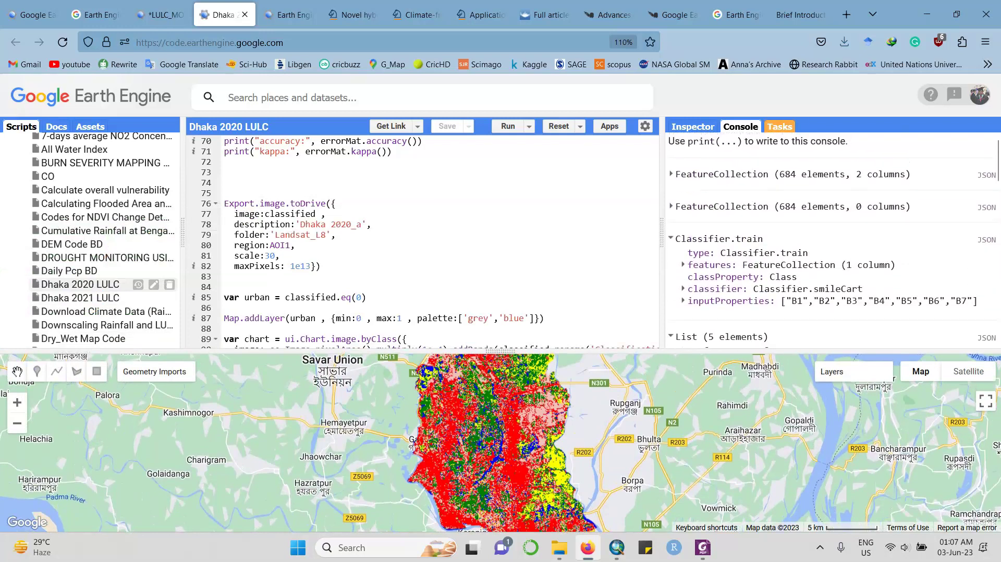
pyautogui.scroll(-6, 833, 240)
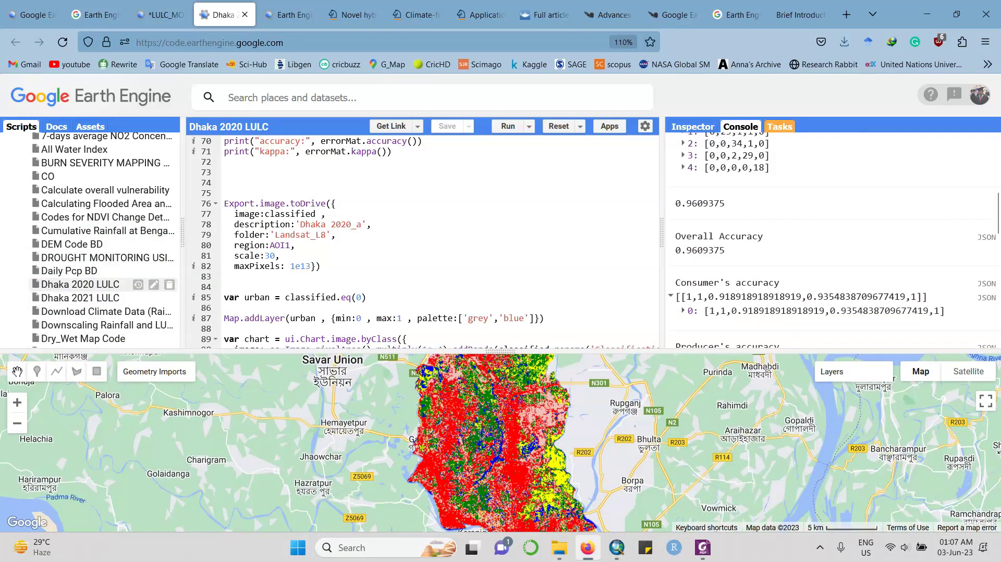
pyautogui.scroll(1, 832, 239)
pyautogui.moveTo(724, 268); pyautogui.dragTo(675, 252)
# Scroll to the Dhaka City LULC Area 2020 chart and pop it out full-size.
pyautogui.scroll(-5, 833, 239)
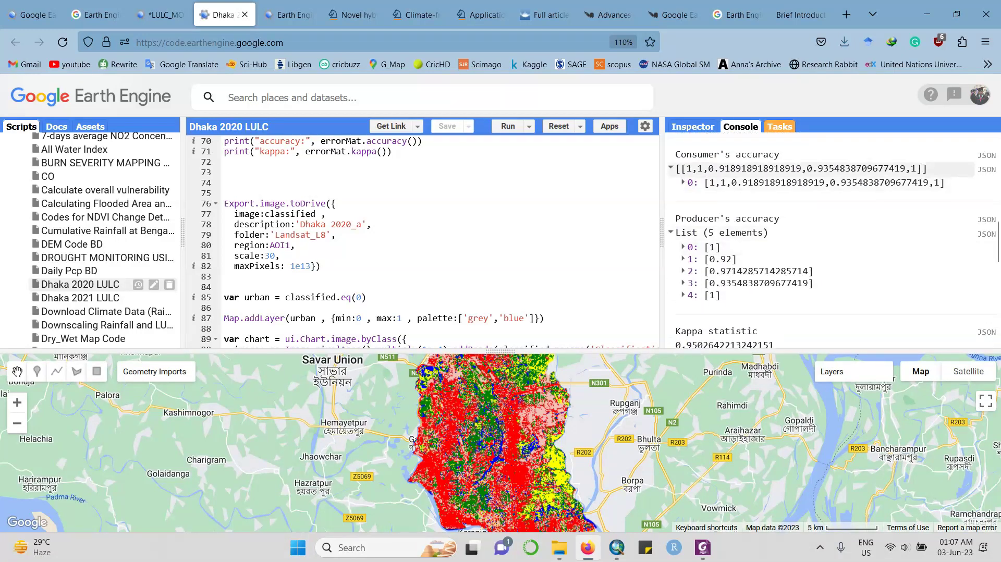
pyautogui.scroll(-3, 833, 239)
pyautogui.scroll(-2, 833, 240)
pyautogui.scroll(3, 832, 240)
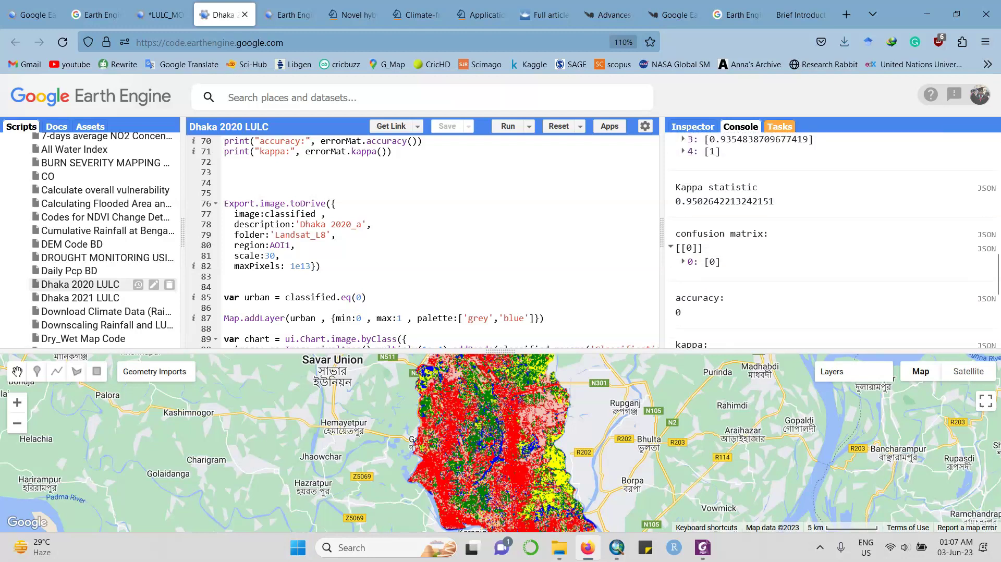
pyautogui.scroll(-4, 833, 240)
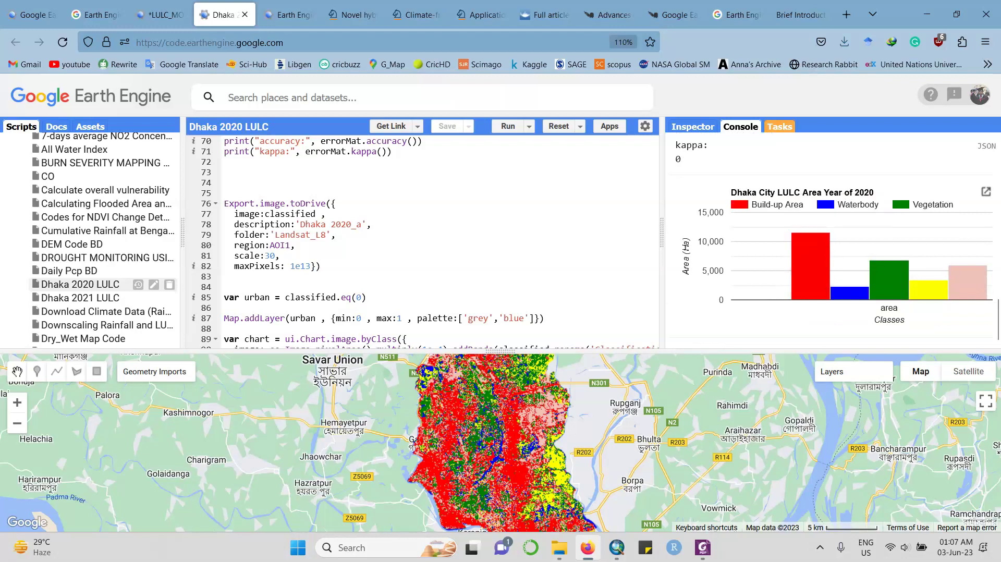
pyautogui.click(986, 191)
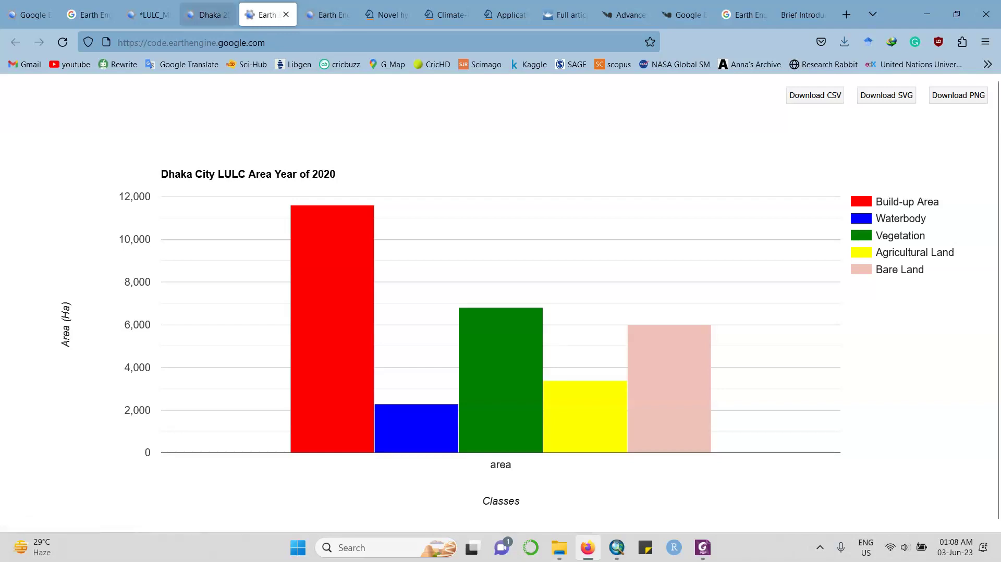
# Close the extra chart tabs, enlarge the classified Dhaka map, and show the workshop promo page.
pyautogui.click(208, 15)
pyautogui.hotkey('ctrl', 'Tab')
pyautogui.hotkey('ctrl', 'w')
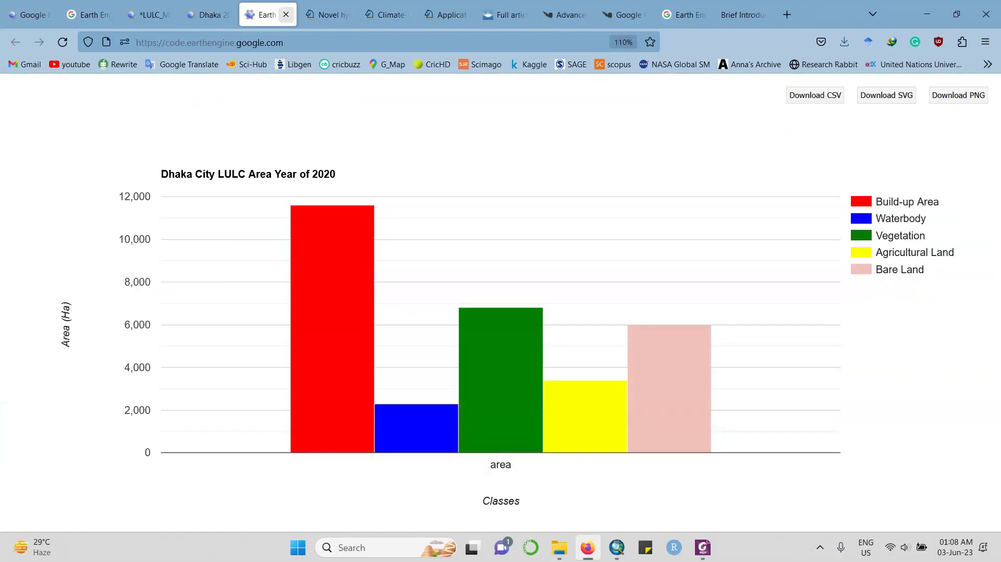
pyautogui.hotkey('ctrl', 'w')
pyautogui.hotkey('ctrl', 'shift', 'Tab')
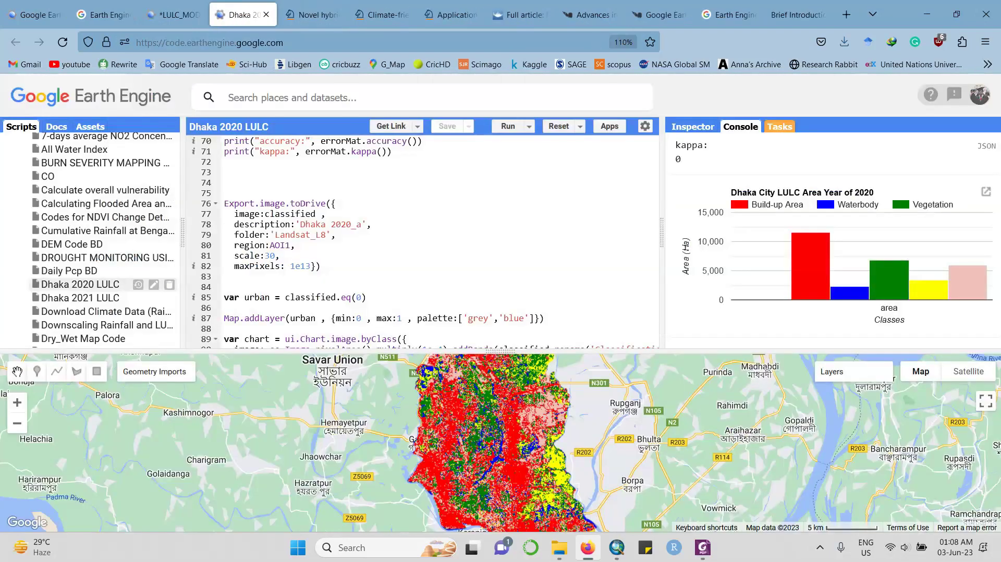
pyautogui.moveTo(501, 351); pyautogui.dragTo(501, 219)
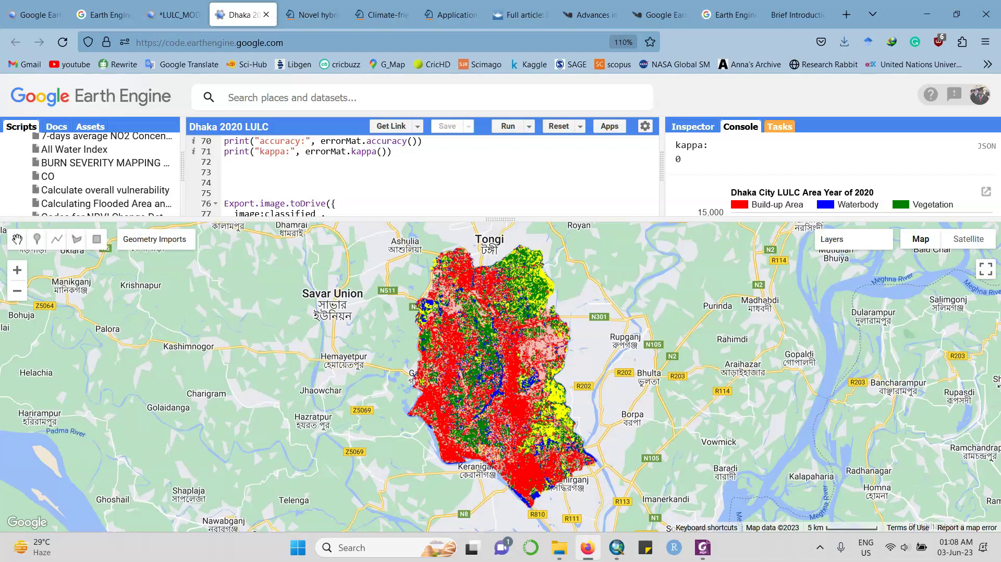
pyautogui.click(589, 15)
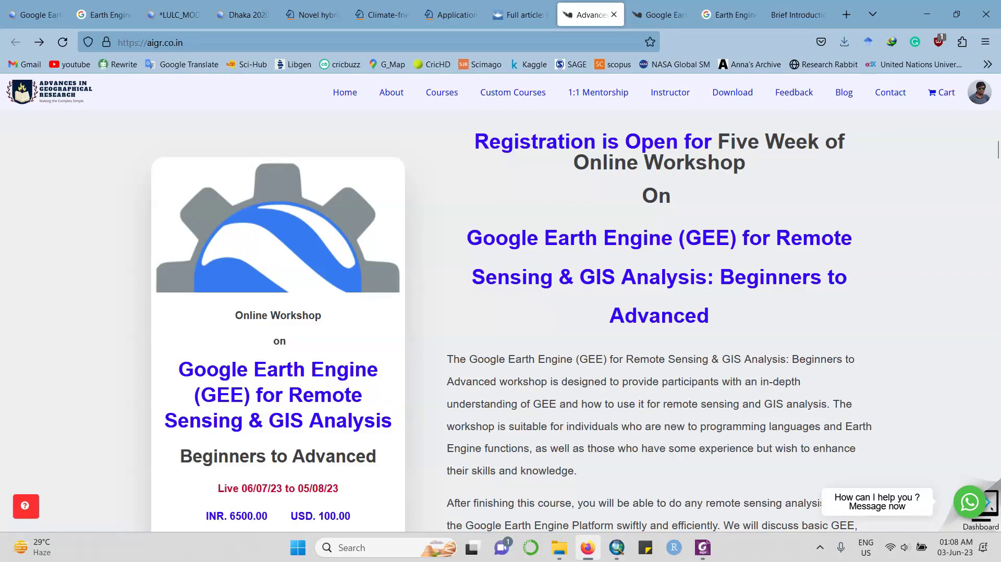
# Scroll the aigr.co.in home page, then bring up the detailed GEE workshop course page.
pyautogui.scroll(-3, 501, 313)
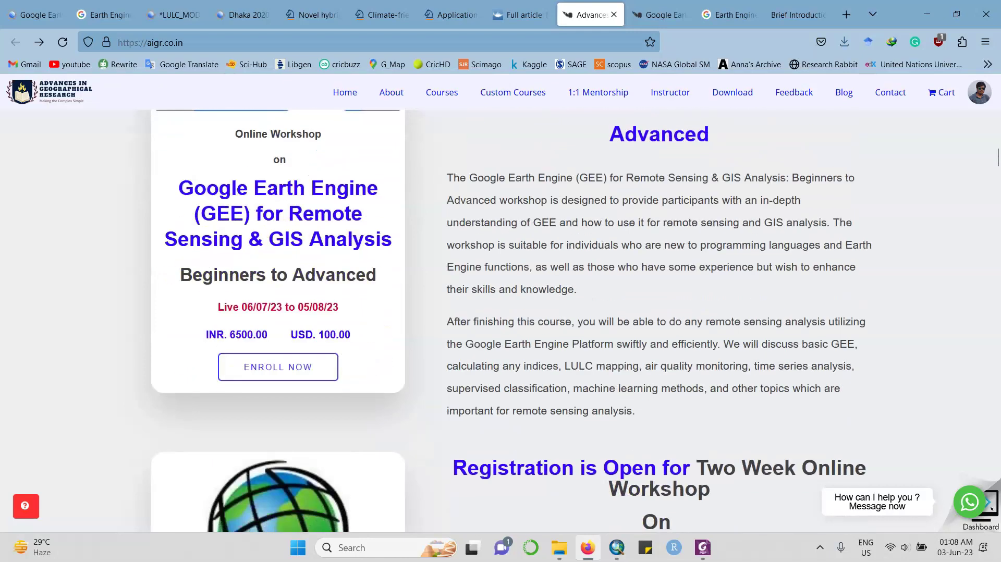
pyautogui.scroll(2, 501, 313)
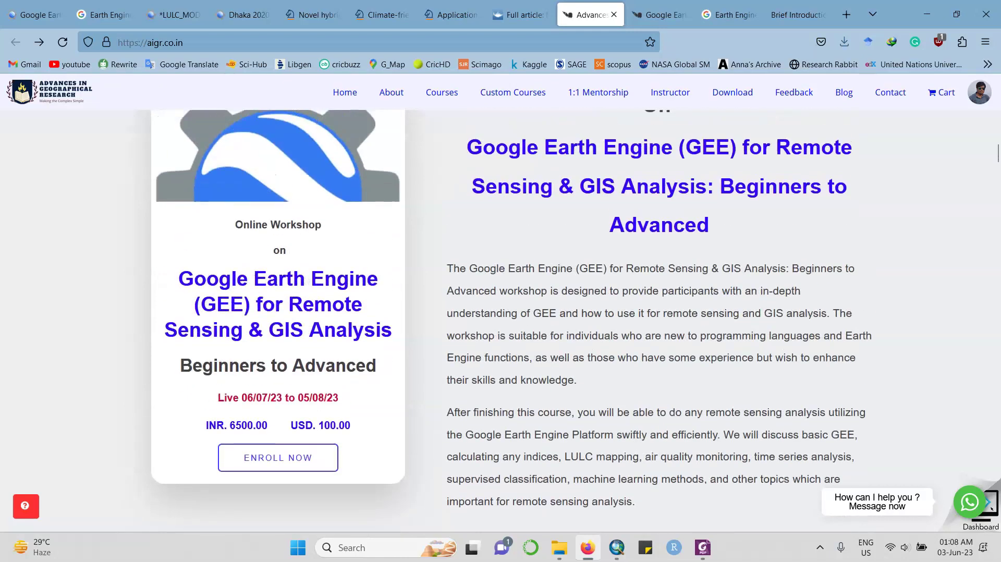
pyautogui.hotkey('ctrl', 'Tab')
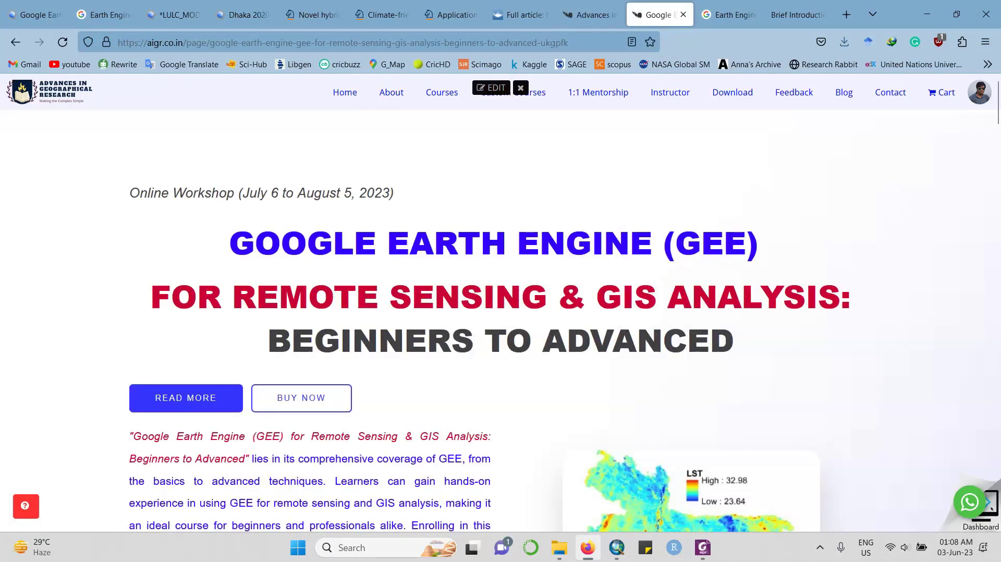
# Highlight topics 1–5 under Section 1: Earth Engine Basics in the course outline.
pyautogui.scroll(-8, 500, 320)
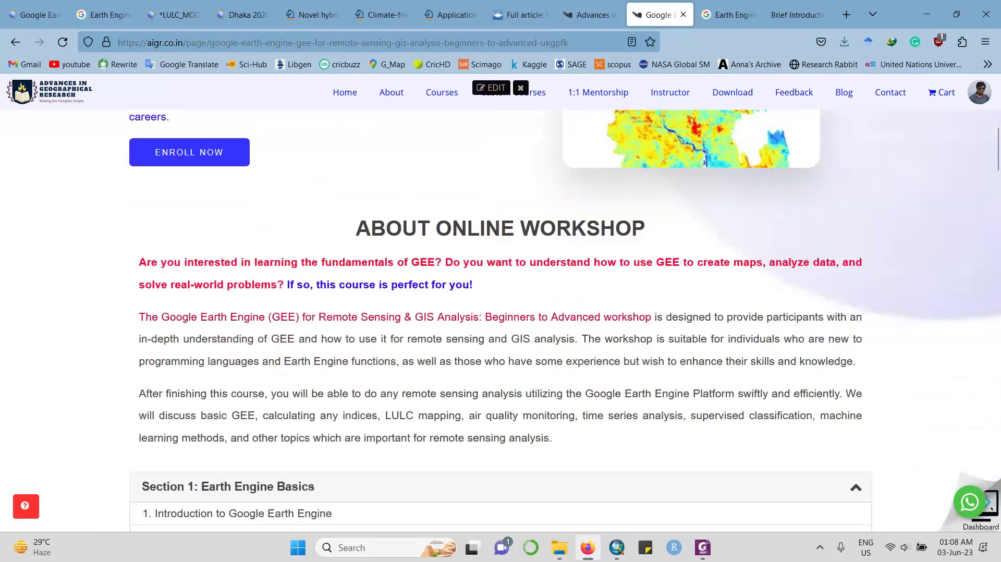
pyautogui.scroll(8, 501, 321)
pyautogui.scroll(-10, 500, 321)
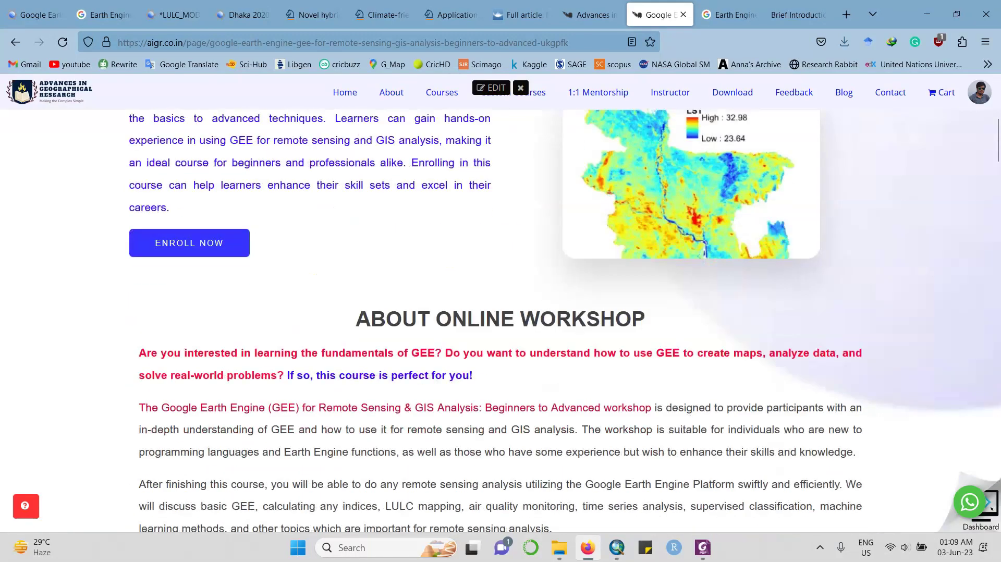
pyautogui.scroll(-5, 501, 321)
pyautogui.scroll(2, 500, 321)
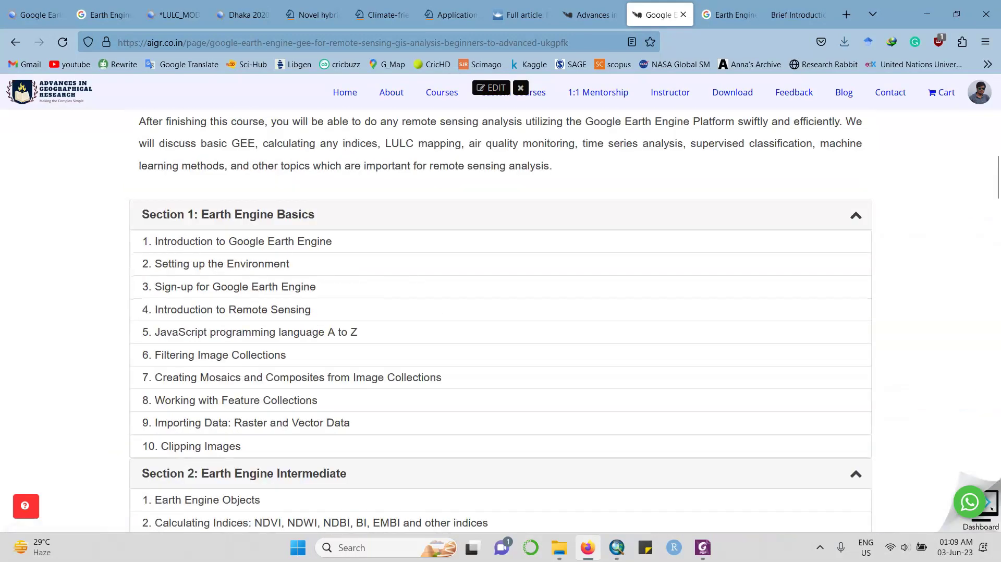
pyautogui.moveTo(360, 332); pyautogui.dragTo(143, 240)
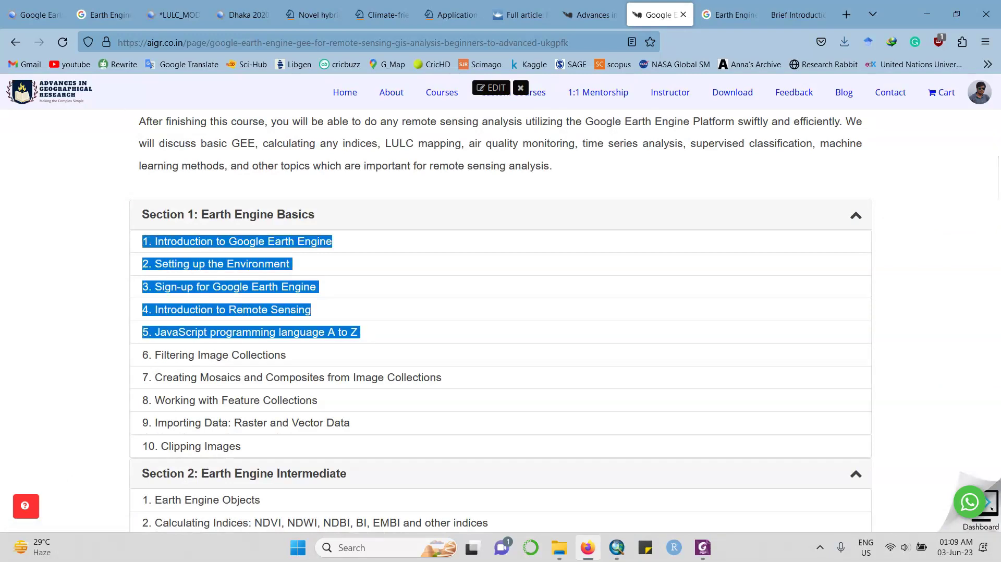
pyautogui.moveTo(360, 332); pyautogui.dragTo(143, 241)
# Highlight the Calculating Indices and Computation on Image Collections topics in Section 2.
pyautogui.scroll(-2, 500, 313)
pyautogui.scroll(2, 500, 312)
pyautogui.scroll(-10, 500, 312)
pyautogui.scroll(8, 500, 313)
pyautogui.scroll(1, 500, 313)
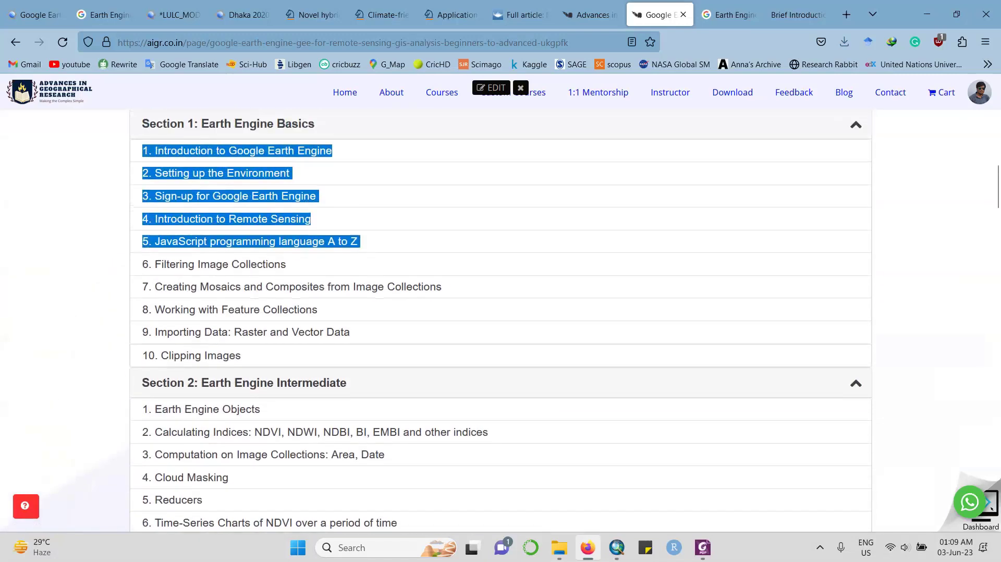
pyautogui.scroll(-2, 501, 312)
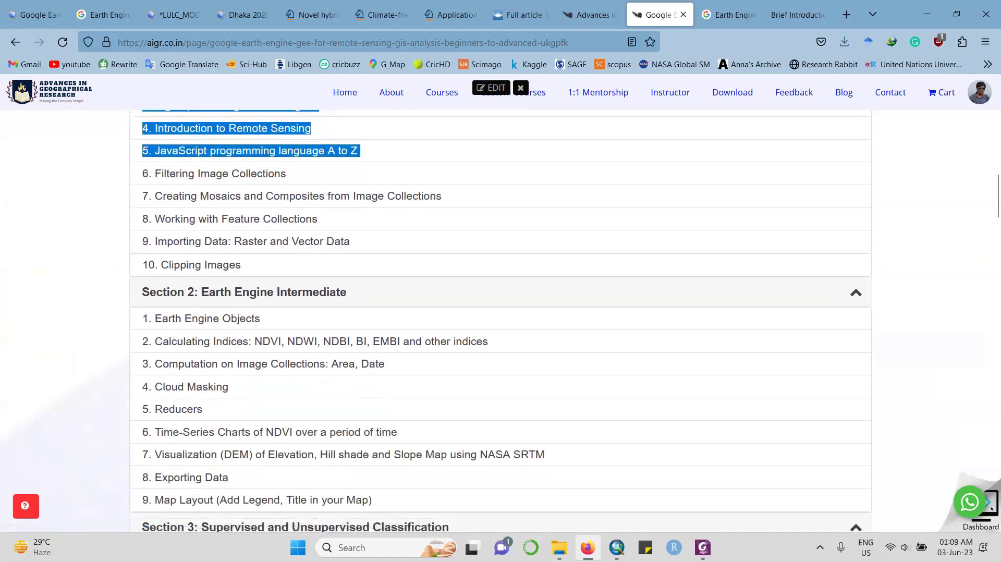
pyautogui.moveTo(178, 342); pyautogui.dragTo(491, 341)
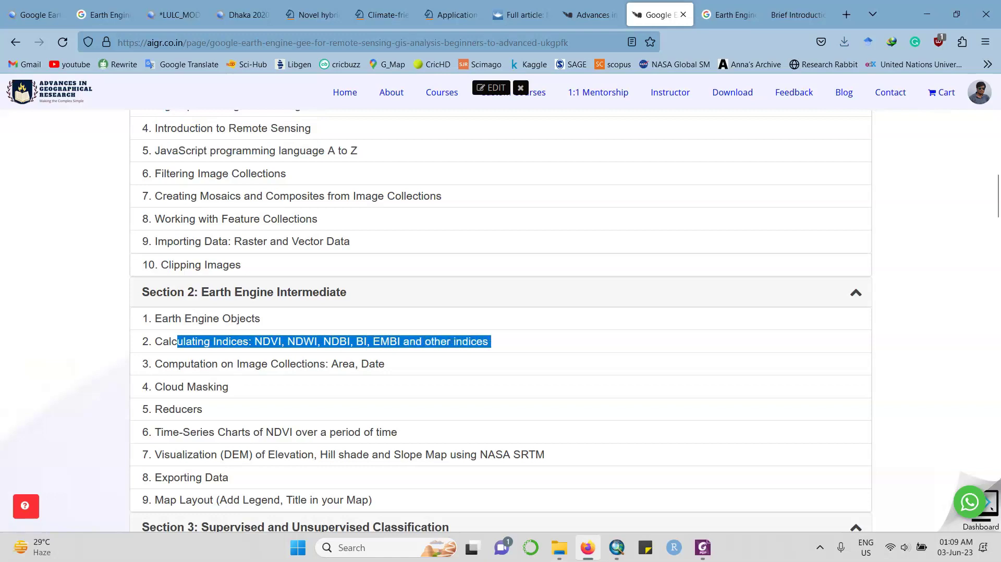
pyautogui.moveTo(388, 364); pyautogui.dragTo(162, 364)
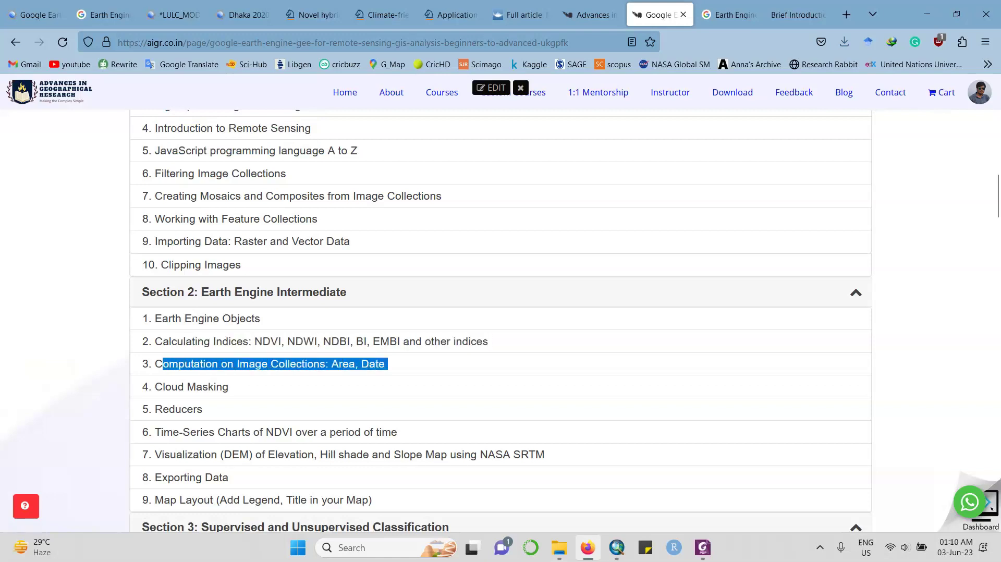
# Highlight the Map Layout lesson title, then clear the selection.
pyautogui.scroll(-2, 500, 313)
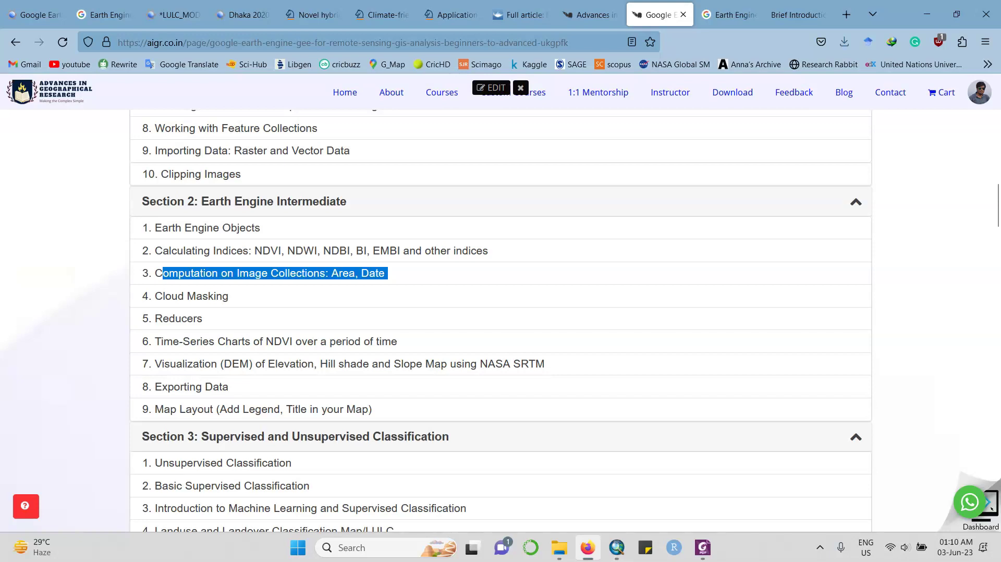
pyautogui.scroll(-2, 501, 313)
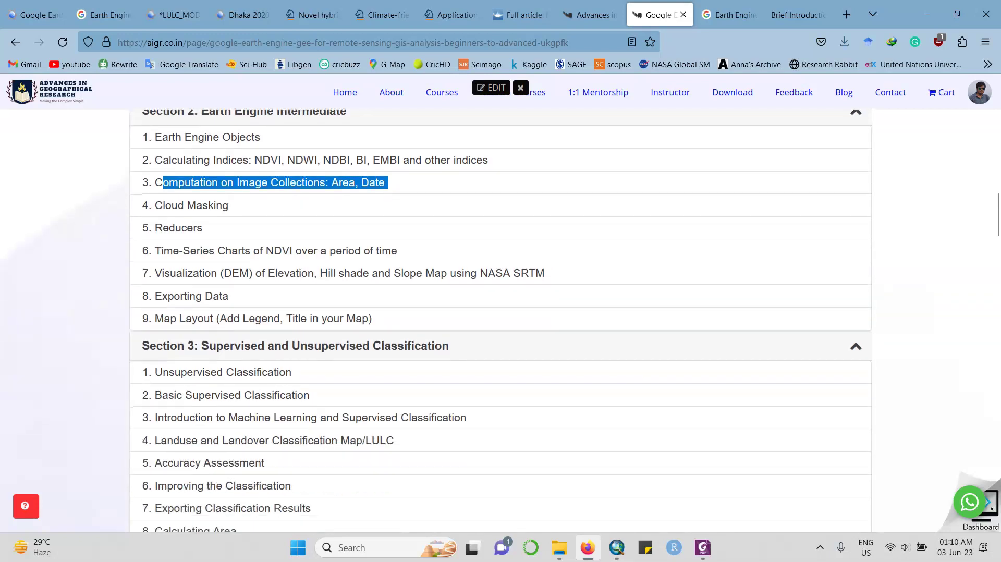
pyautogui.moveTo(375, 318); pyautogui.dragTo(155, 319)
pyautogui.click(155, 319)
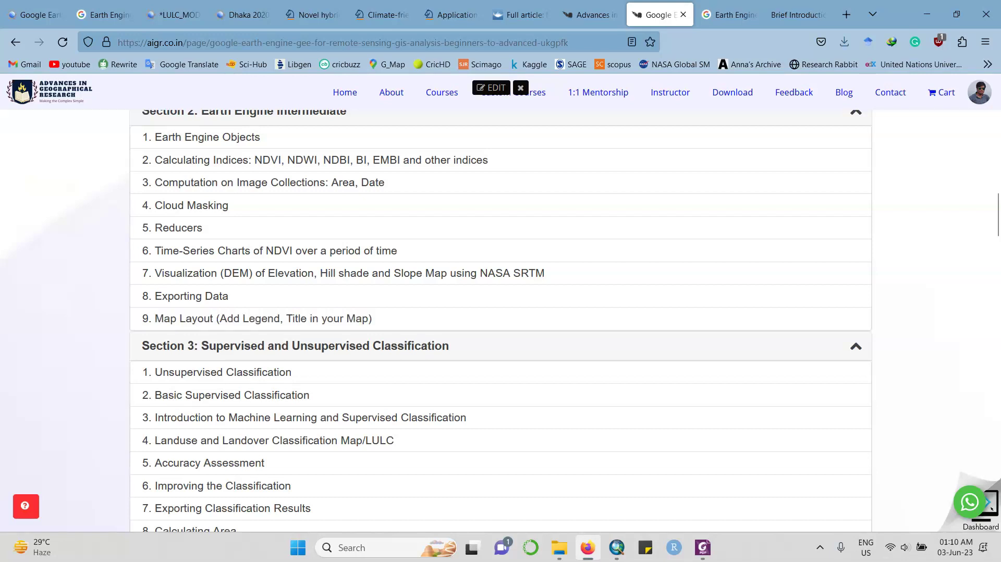
# Highlight Section 3 classification lessons, from Basic Supervised Classification through Exporting Classification Results.
pyautogui.scroll(-2, 501, 313)
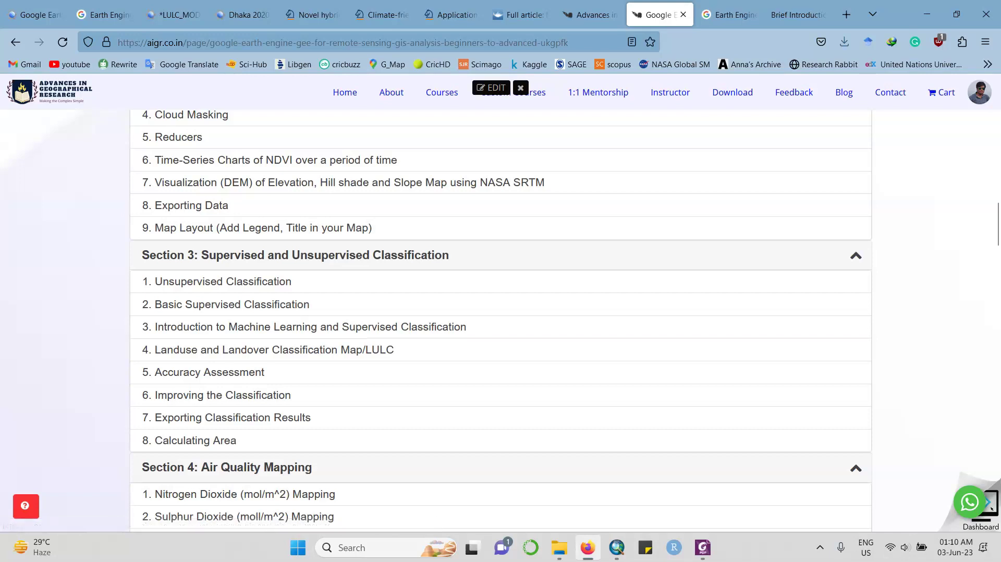
pyautogui.moveTo(174, 304); pyautogui.dragTo(280, 304)
pyautogui.click(280, 304)
pyautogui.moveTo(471, 327); pyautogui.dragTo(142, 327)
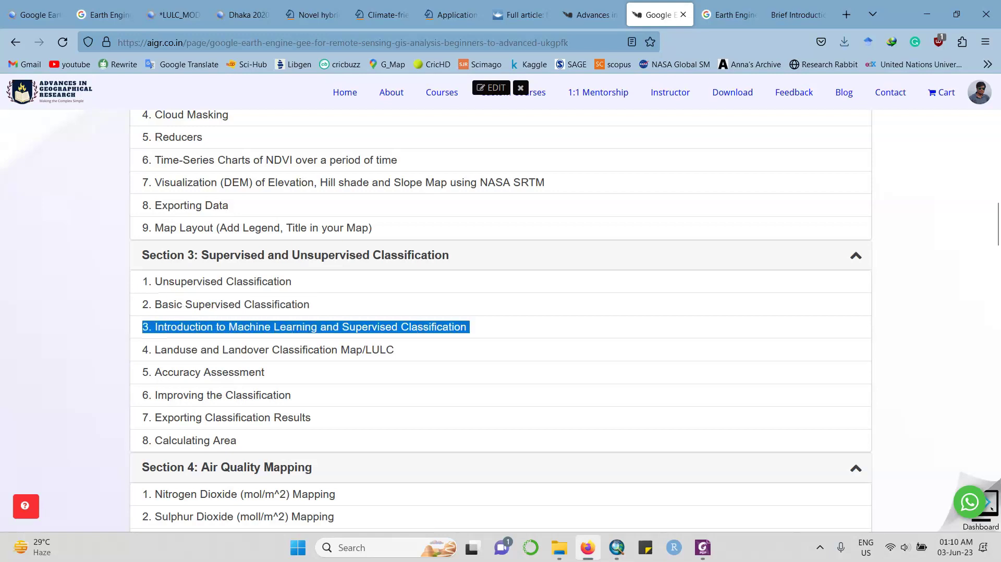
pyautogui.moveTo(397, 349); pyautogui.dragTo(147, 349)
pyautogui.click(202, 372)
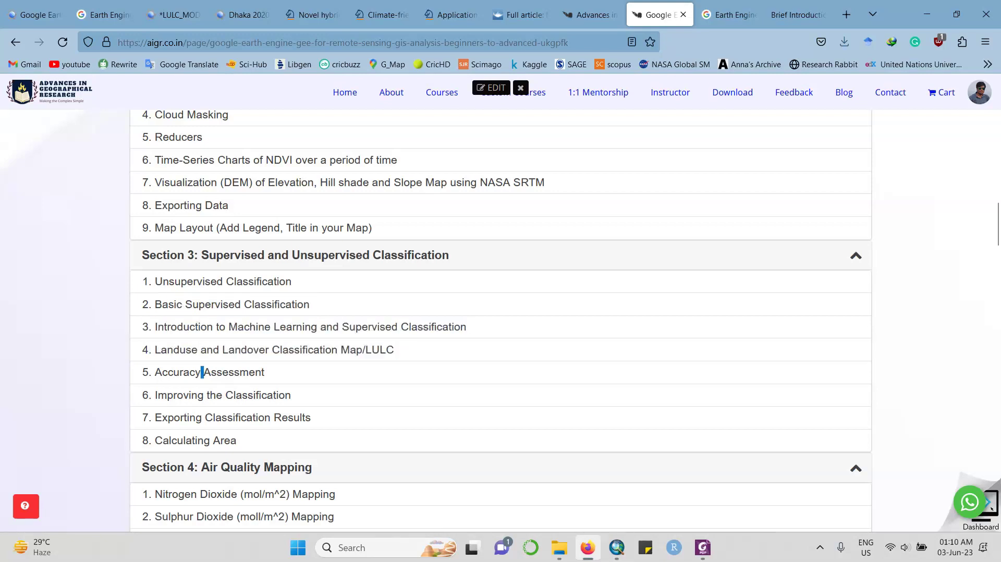
pyautogui.moveTo(265, 372); pyautogui.dragTo(143, 371)
pyautogui.moveTo(285, 395); pyautogui.dragTo(155, 417)
pyautogui.moveTo(314, 417); pyautogui.dragTo(142, 417)
pyautogui.scroll(-3, 501, 313)
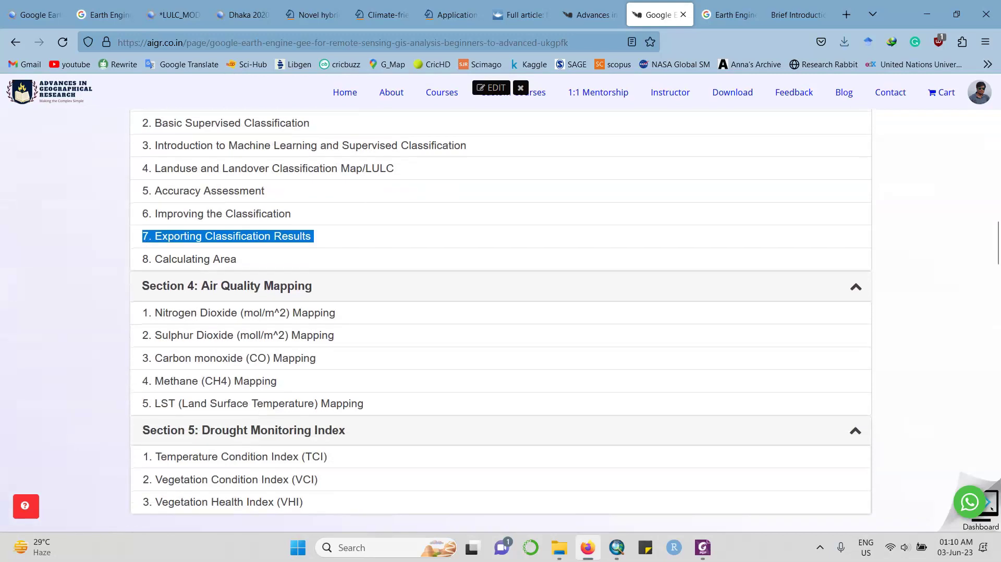
# Clear the Exporting lesson highlight and scroll down to the Drought Monitoring Index section.
pyautogui.click(313, 236)
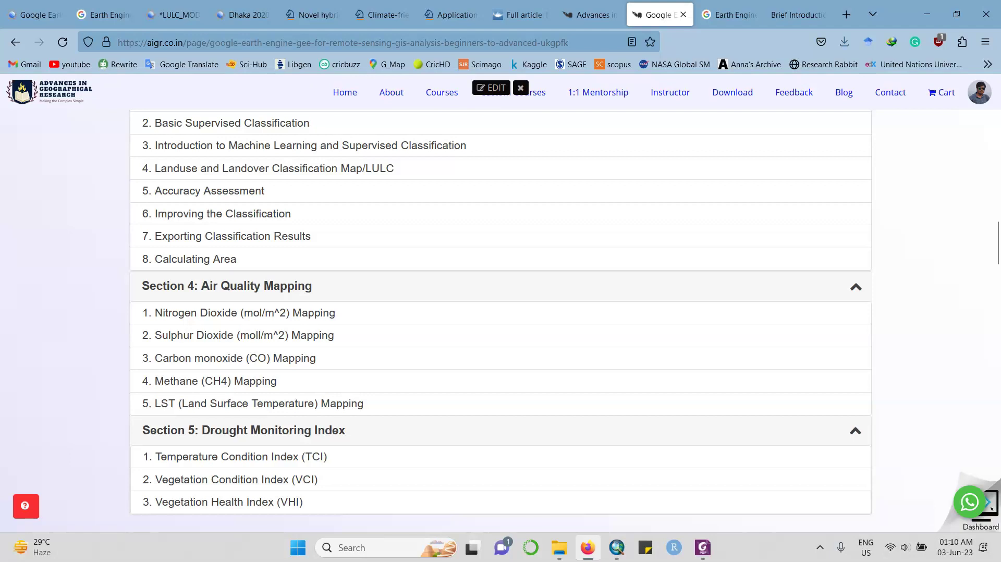
pyautogui.scroll(-3, 501, 313)
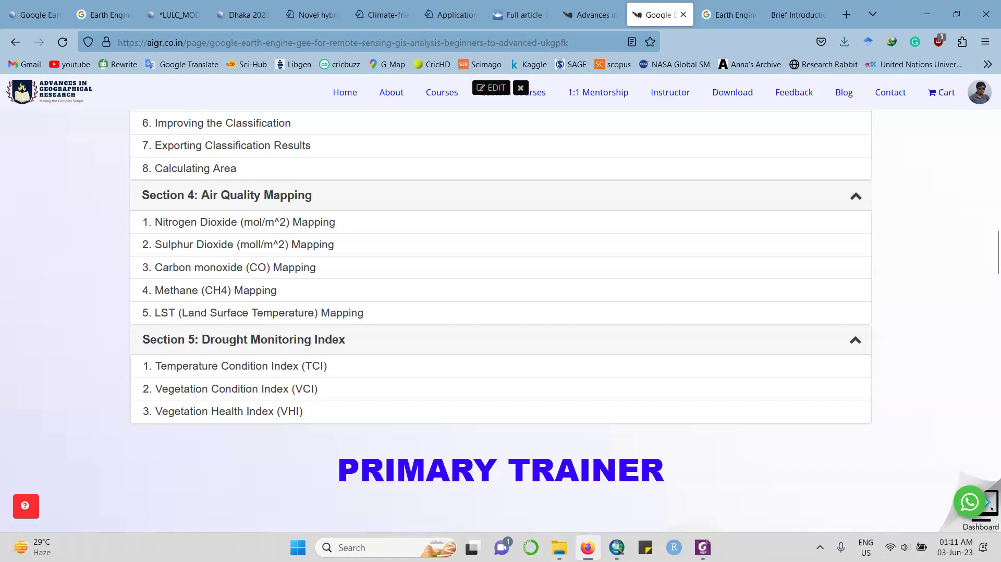
# Scroll to the Primary Trainer section and highlight the trainer's bio paragraph.
pyautogui.scroll(20, 301, 398)
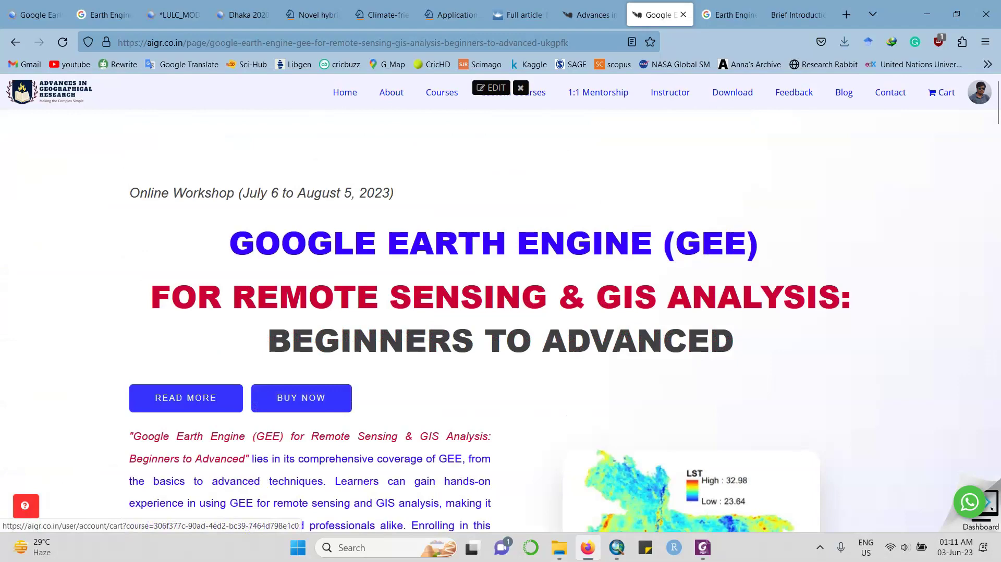
pyautogui.scroll(-20, 302, 398)
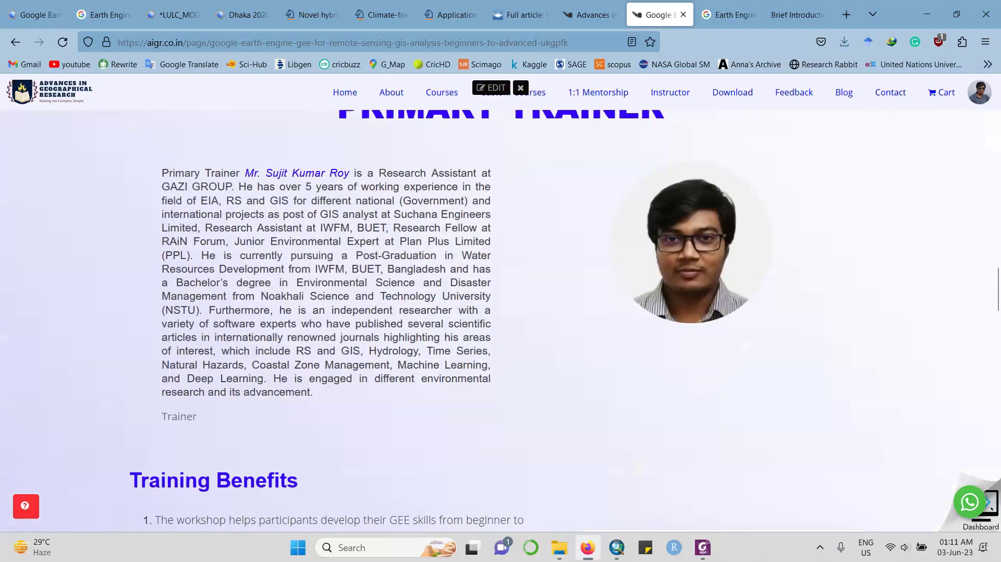
pyautogui.scroll(-7, 501, 321)
pyautogui.scroll(10, 500, 321)
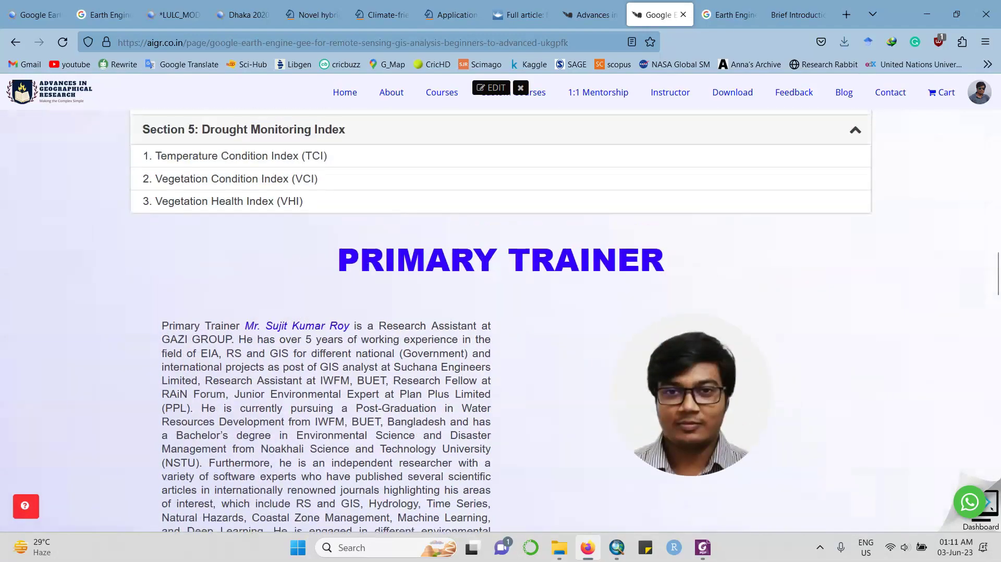
pyautogui.scroll(-3, 501, 321)
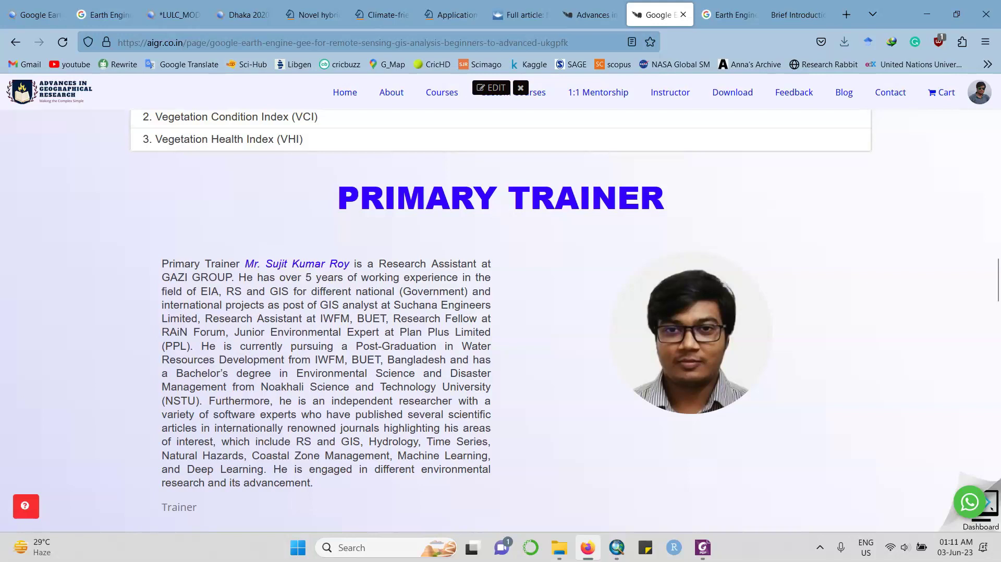
pyautogui.scroll(-3, 501, 320)
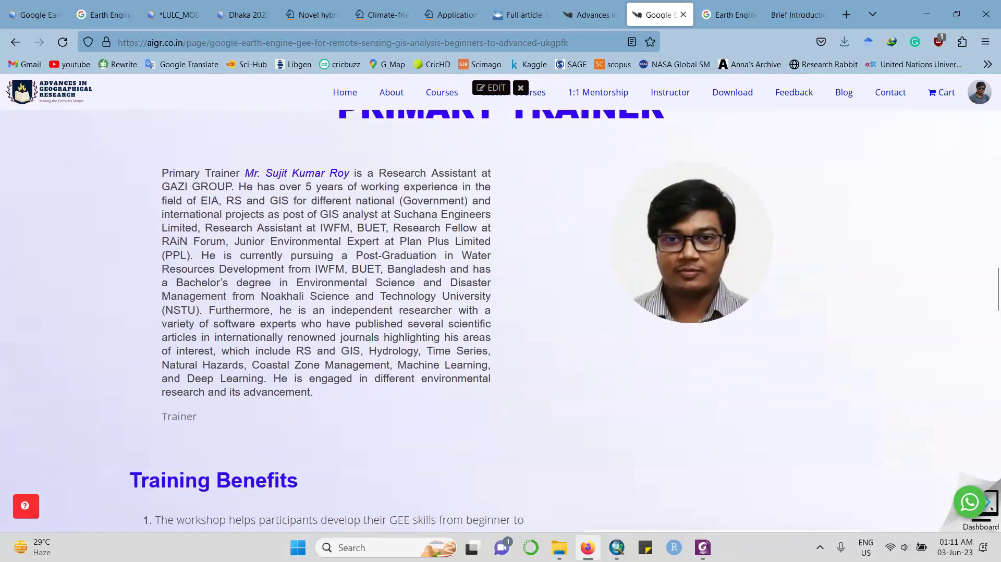
pyautogui.moveTo(313, 392); pyautogui.dragTo(162, 172)
# Switch to the Springer article on novel hybrid groundwater potentiality models.
pyautogui.scroll(1, 162, 172)
pyautogui.scroll(2, 501, 321)
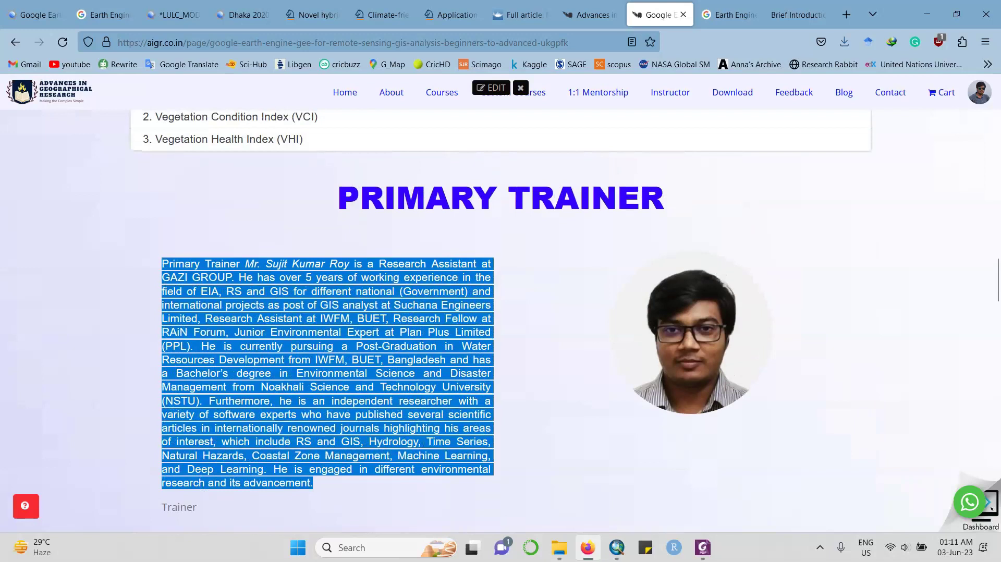
pyautogui.hotkey('ctrl', '5')
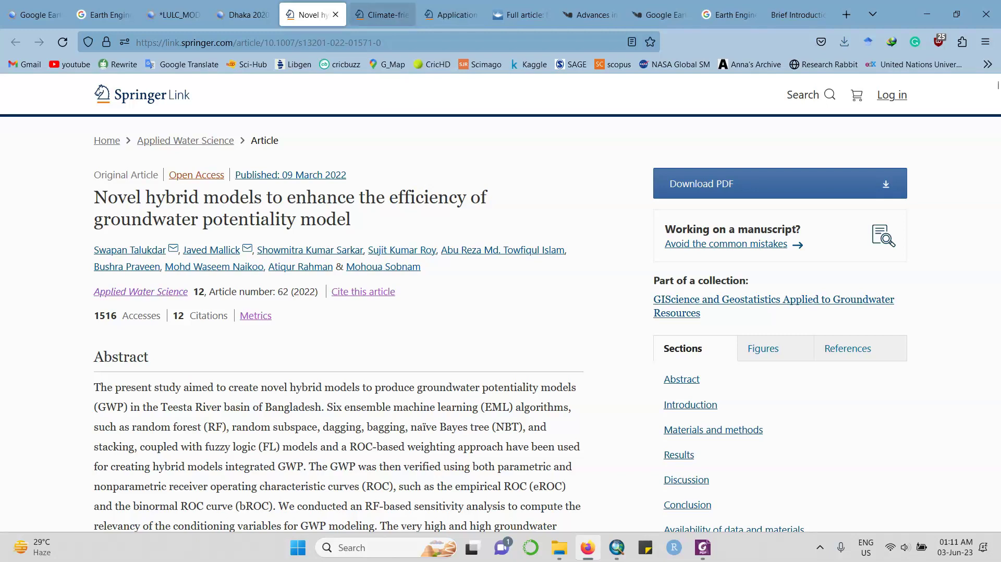
# Browse the Climate-friendly business article, flood susceptibility chapter, and landslide susceptibility article tabs.
pyautogui.click(383, 14)
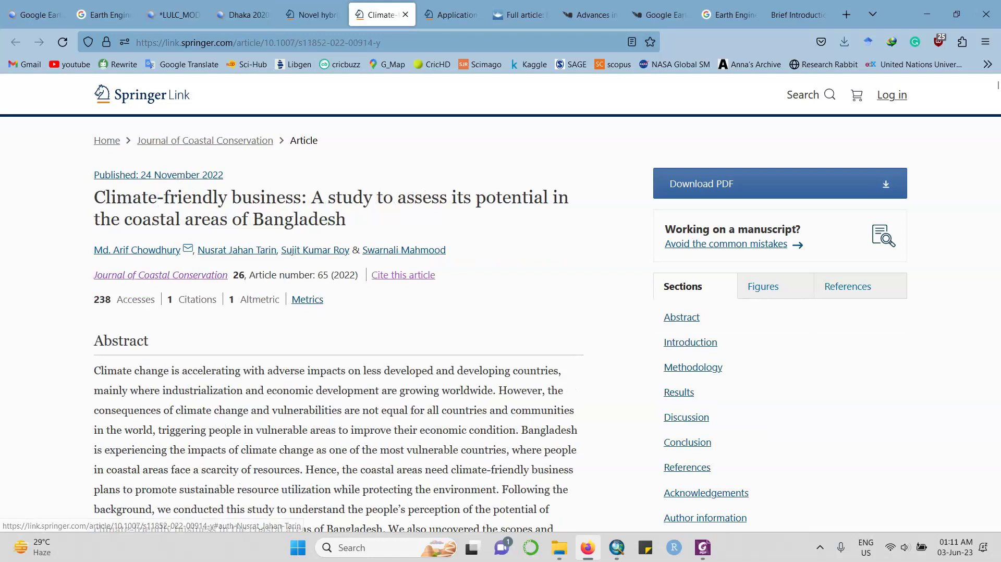
pyautogui.click(452, 15)
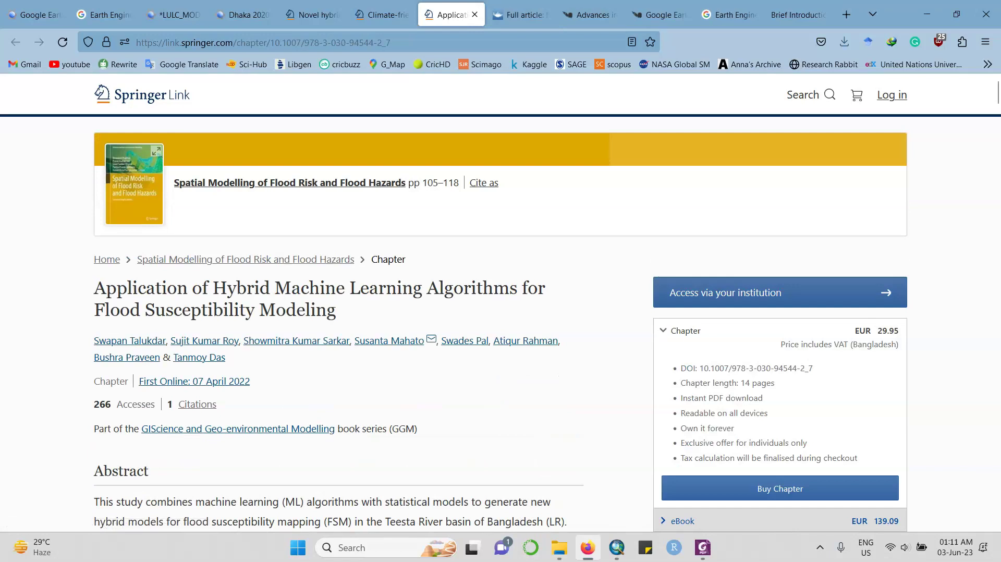
pyautogui.click(519, 15)
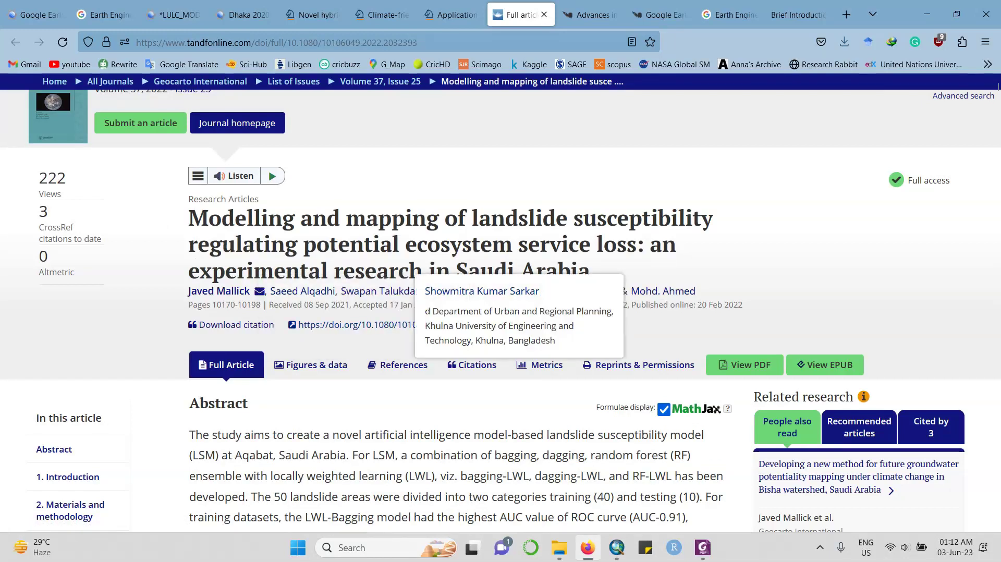
pyautogui.moveTo(663, 291)
pyautogui.scroll(2, 500, 311)
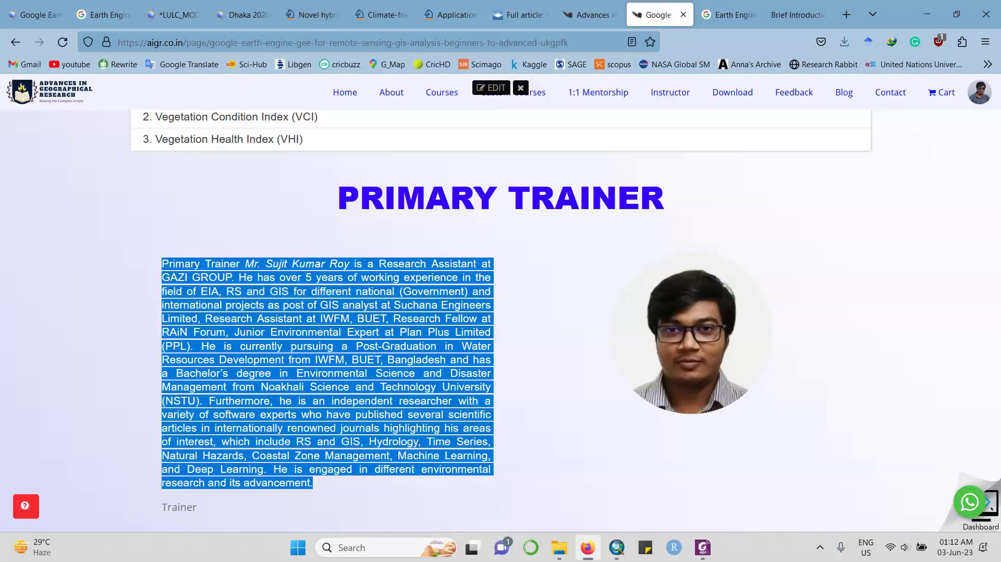
# Return to the AIGR workshop page and scroll down to the 'Ready to enroll Online Workshop?' pricing card.
pyautogui.click(658, 15)
pyautogui.scroll(-7, 500, 321)
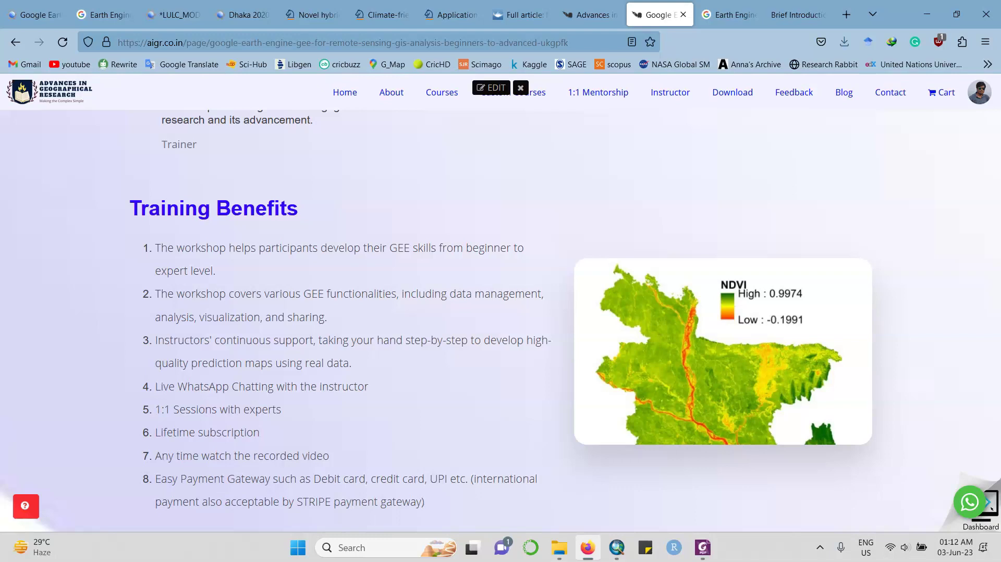
pyautogui.scroll(-2, 500, 320)
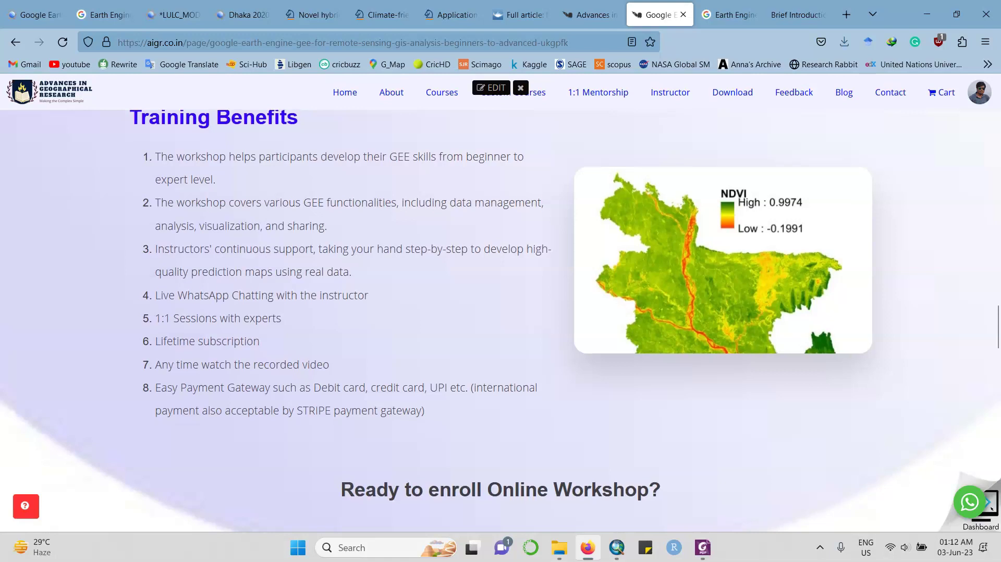
pyautogui.scroll(-6, 500, 313)
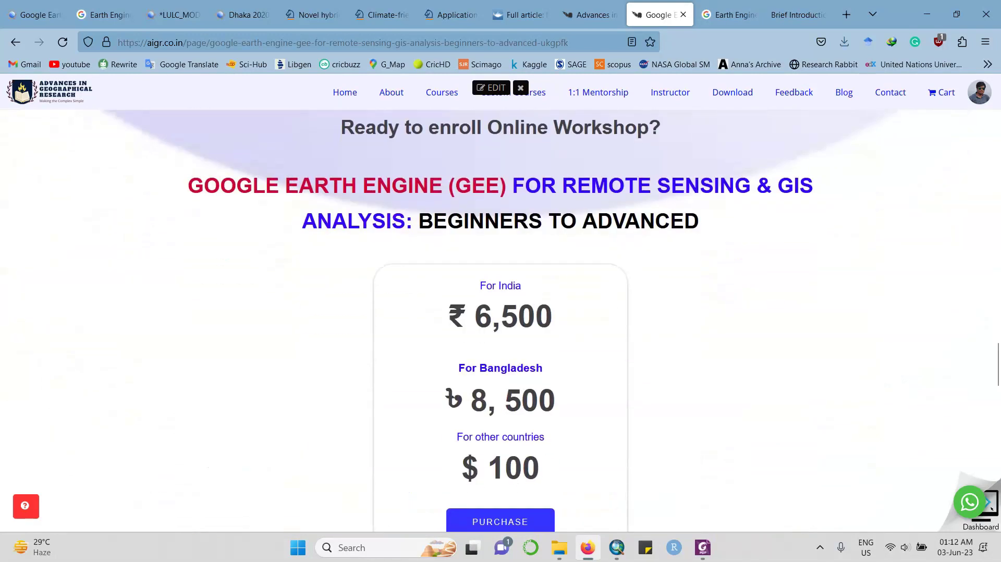
# Highlight the ₹ 6,500, ৳8,500 and $ 100 workshop prices, then clear the selection.
pyautogui.moveTo(449, 316); pyautogui.dragTo(552, 316)
pyautogui.moveTo(463, 400); pyautogui.dragTo(553, 401)
pyautogui.scroll(-3, 501, 313)
pyautogui.moveTo(462, 286); pyautogui.dragTo(539, 287)
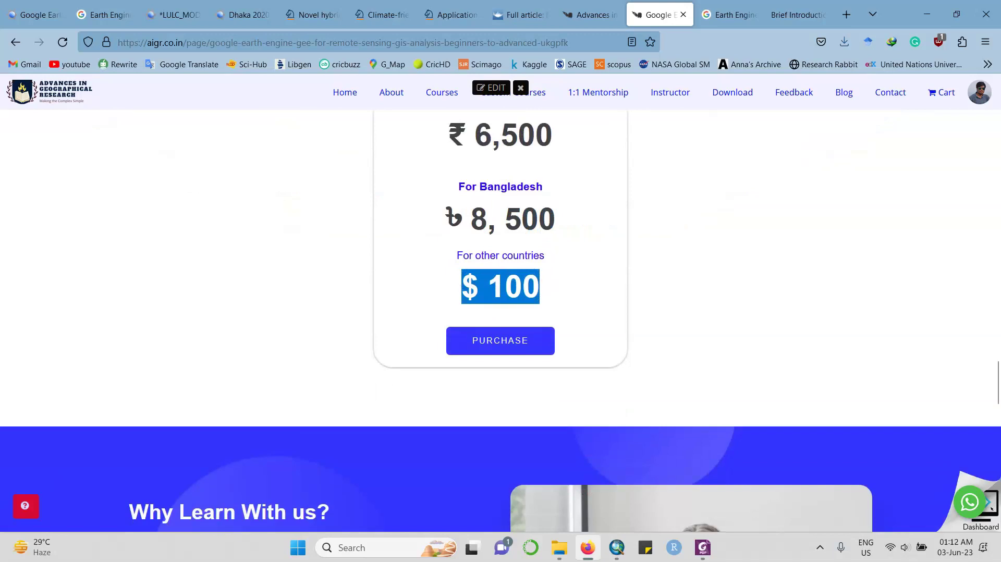
pyautogui.click(540, 290)
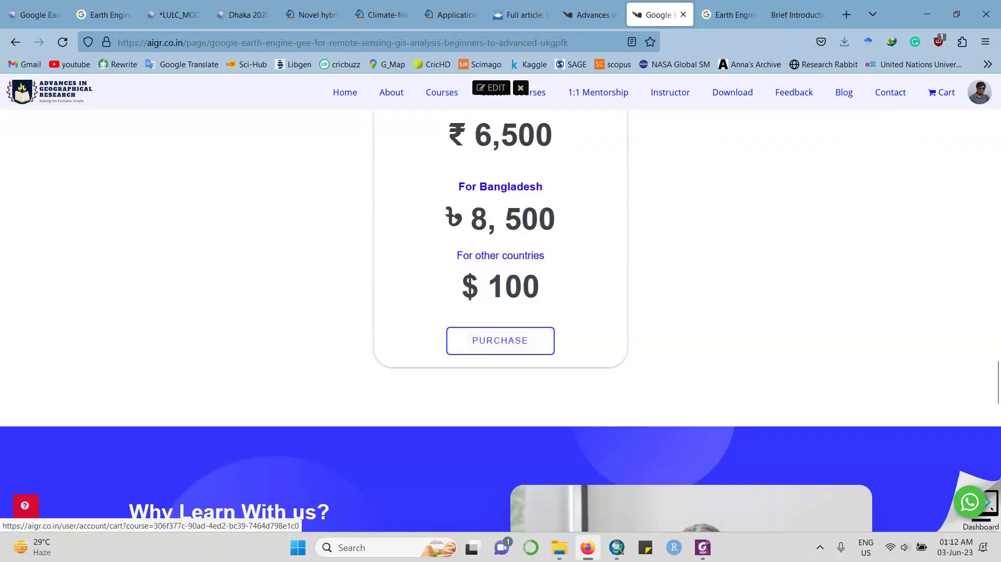
# Scroll to the top and highlight the 'Online Workshop (July 6 to August 5, 2023)' line.
pyautogui.scroll(20, 500, 320)
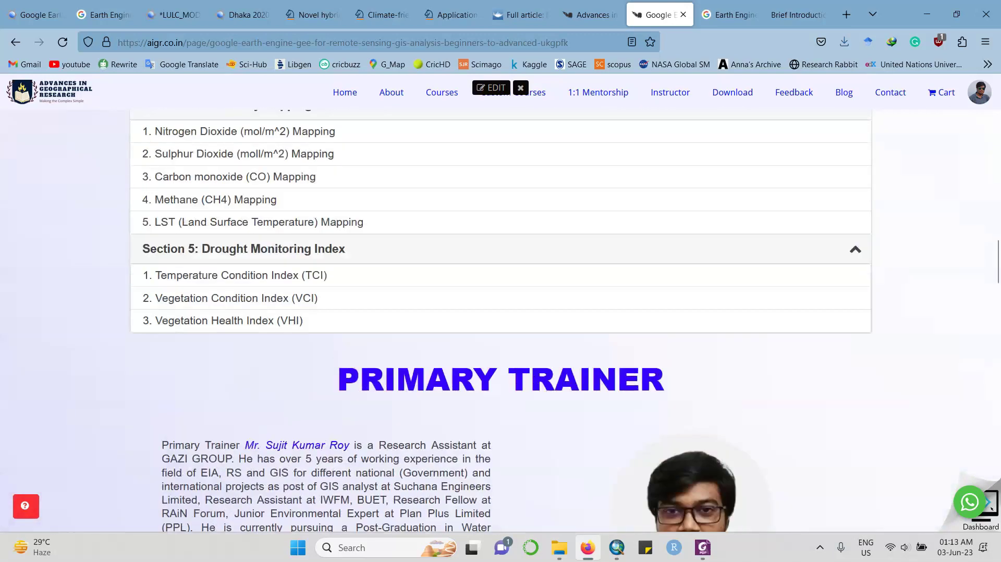
pyautogui.scroll(15, 501, 321)
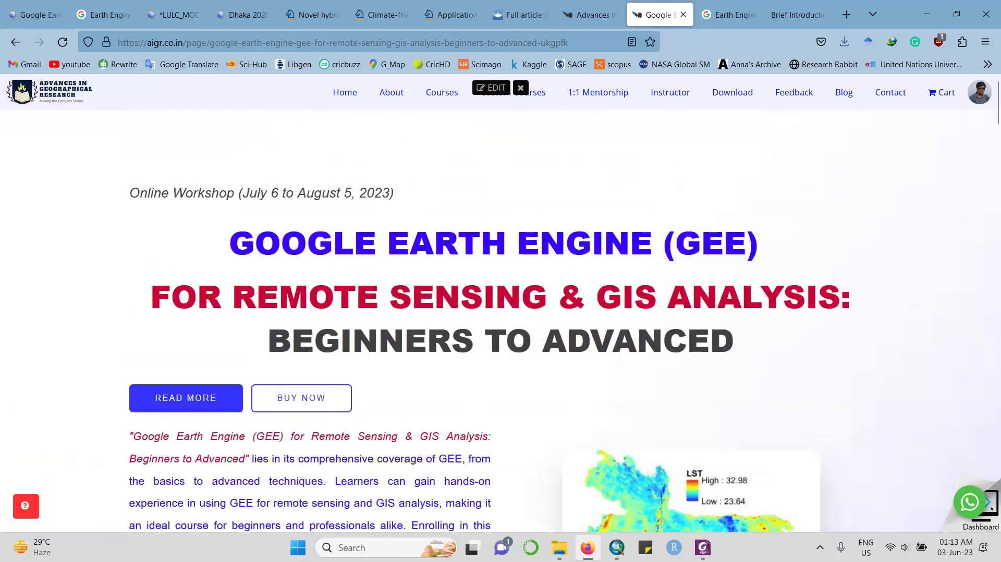
pyautogui.moveTo(129, 193); pyautogui.dragTo(395, 193)
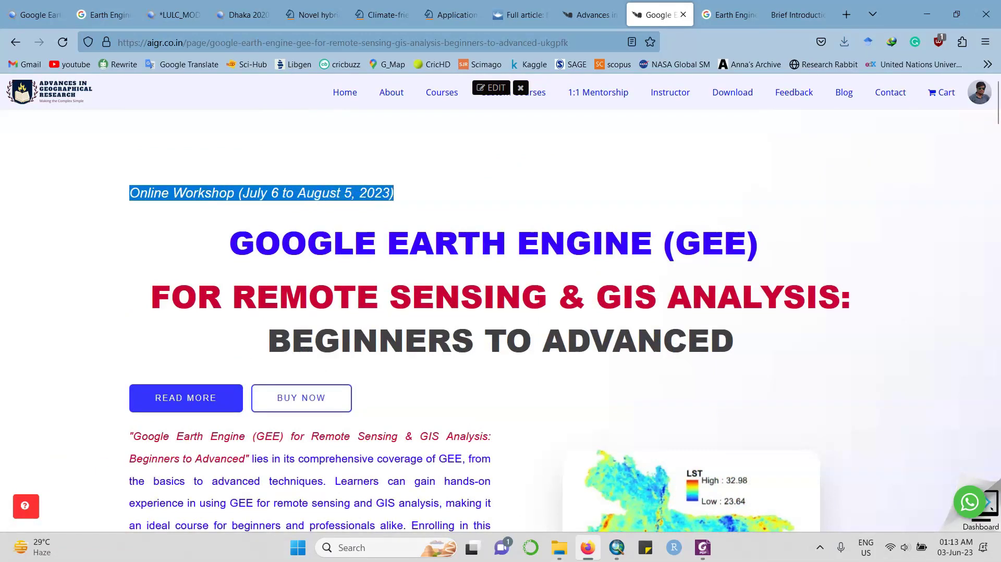
pyautogui.moveTo(129, 193); pyautogui.dragTo(394, 192)
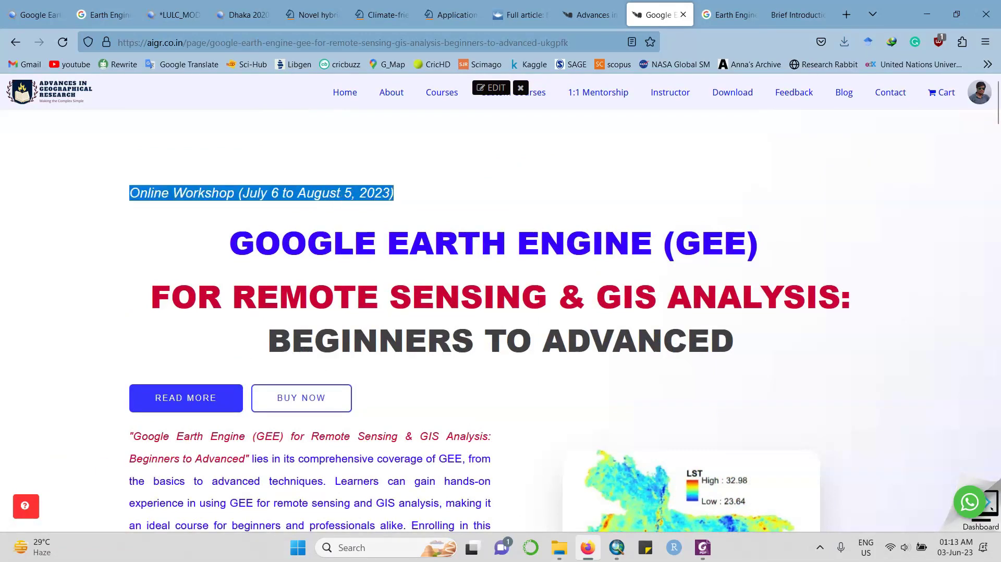